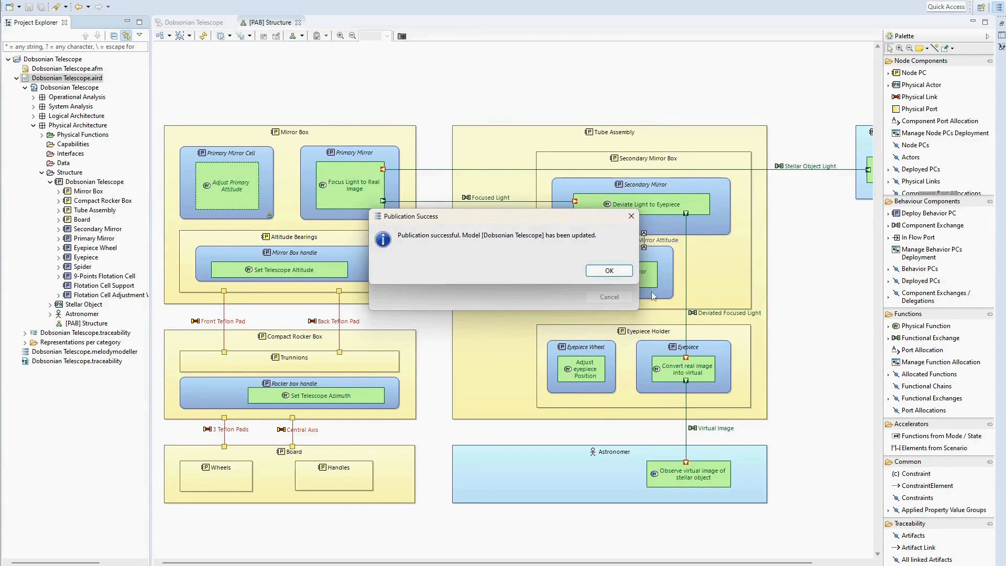
# Switch to Publication for Capella and view the published [PAB] Structure diagram of the Dobsonian Telescope in full screen
pyautogui.click(609, 271)
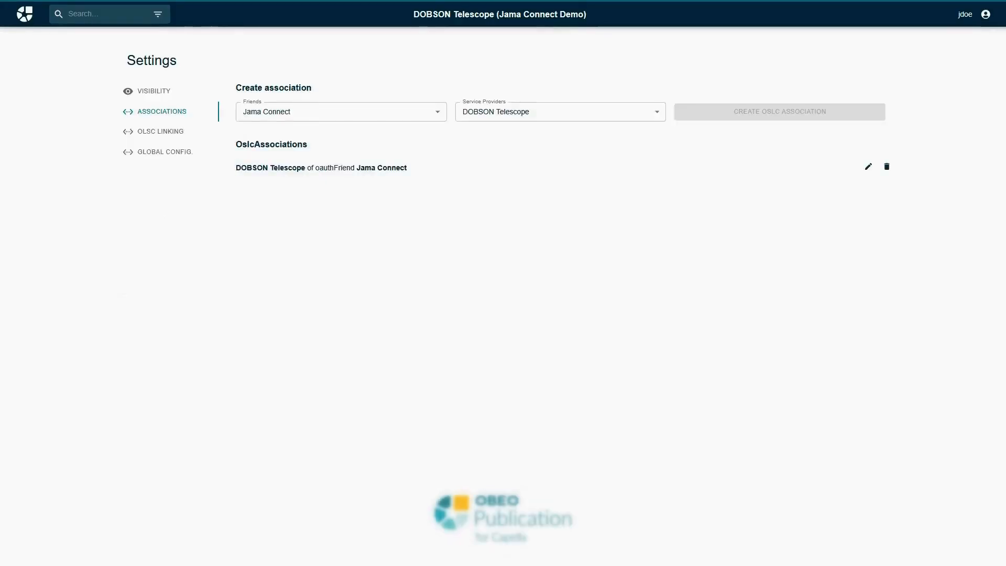
pyautogui.click(459, 18)
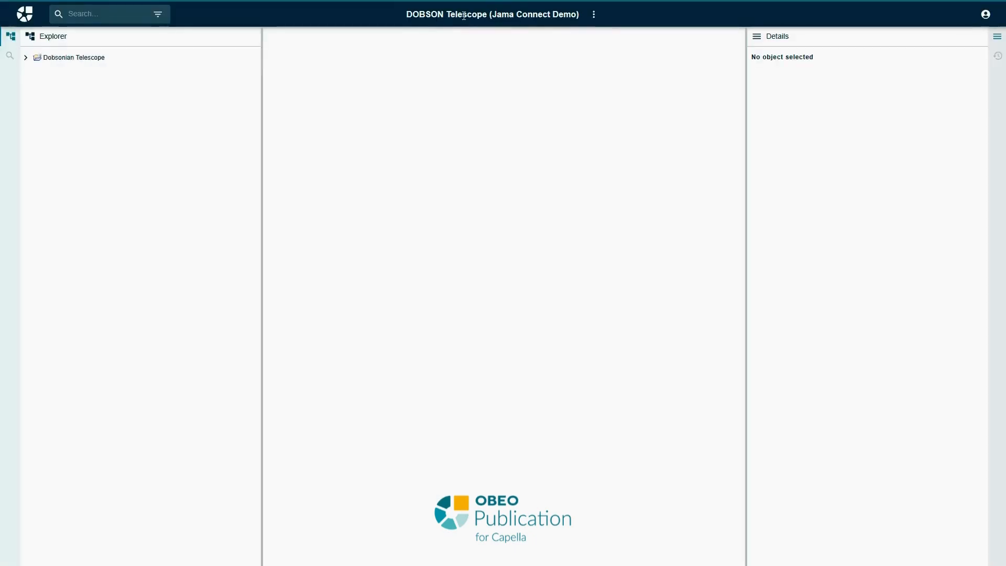
pyautogui.click(26, 58)
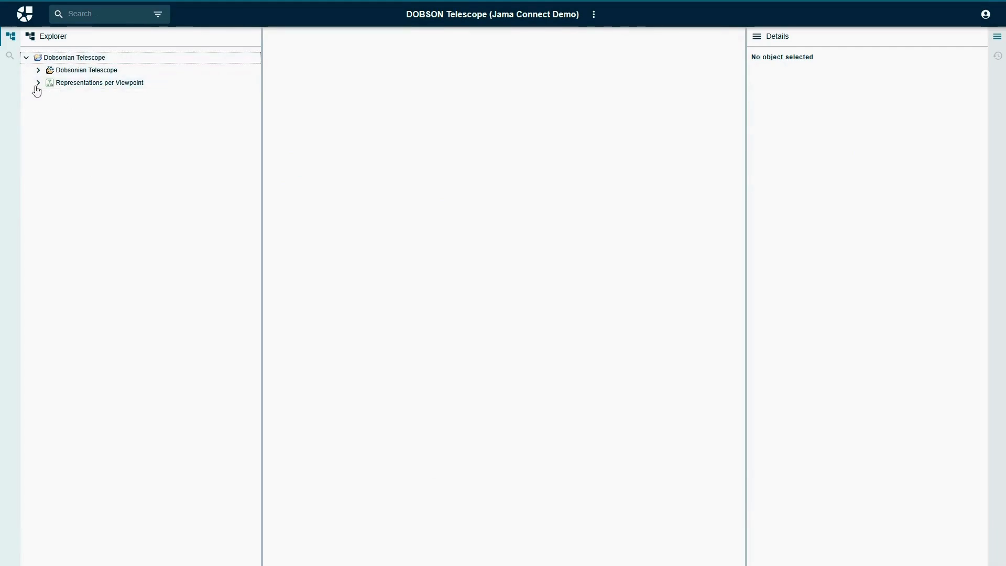
pyautogui.click(38, 82)
pyautogui.click(51, 146)
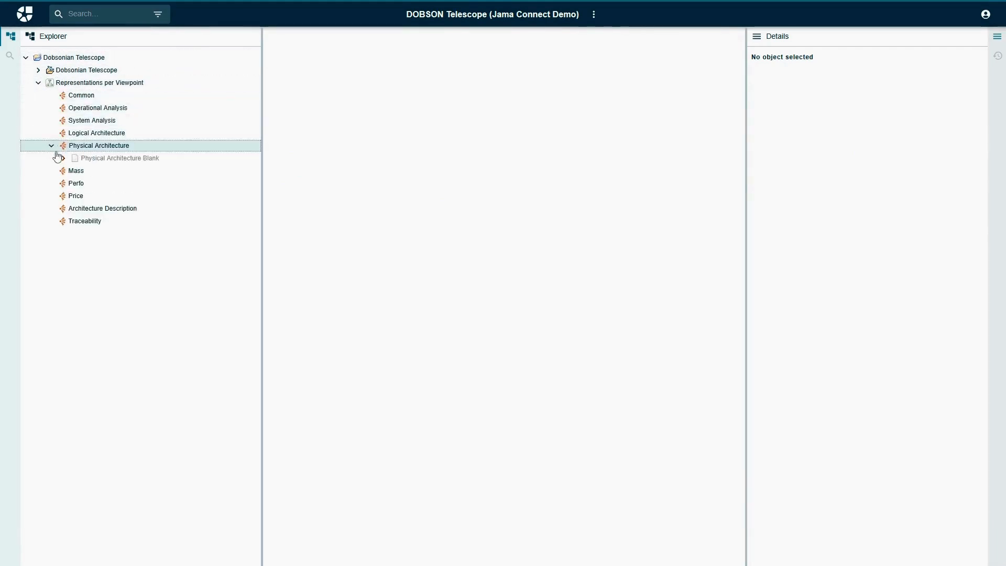
pyautogui.click(64, 158)
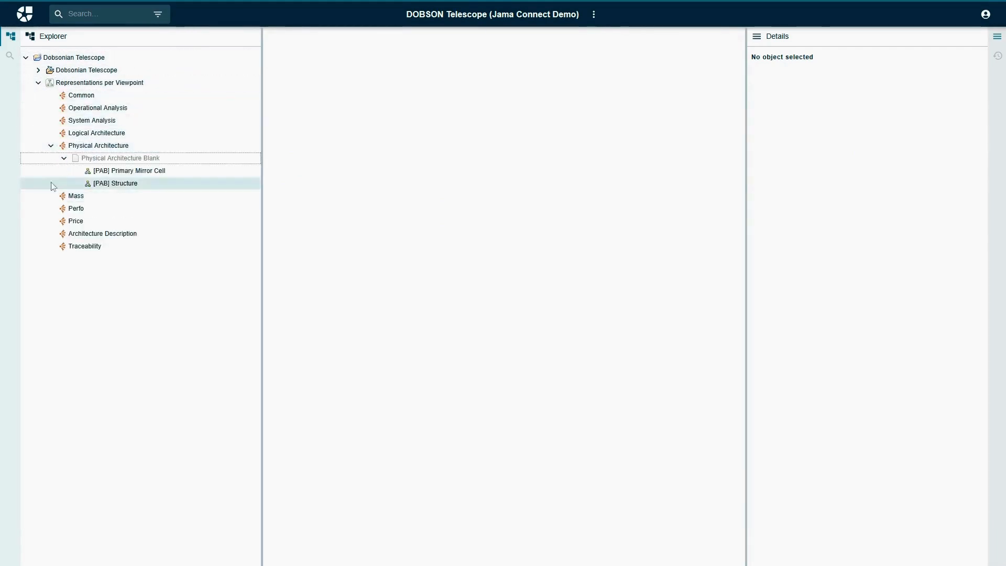
pyautogui.click(142, 184)
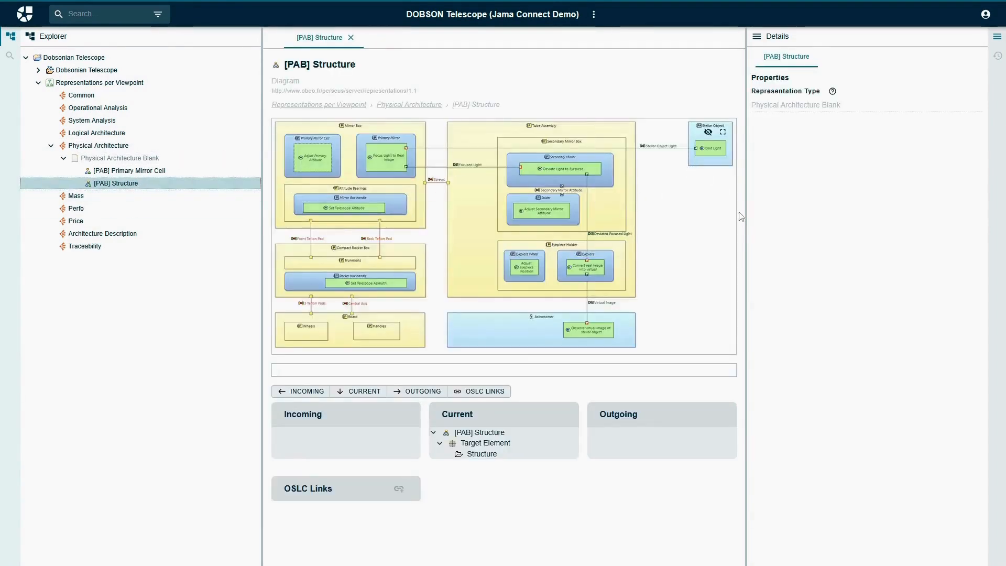
pyautogui.click(724, 133)
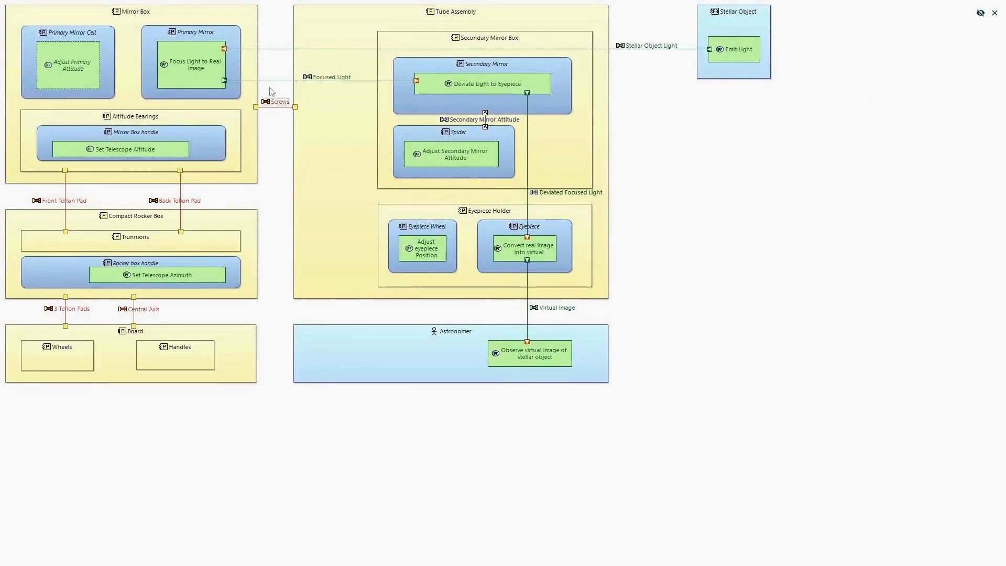
# Examine the Secondary Mirror component's page from the diagram and the Dobsonian Telescope system engineering description
pyautogui.click(420, 66)
pyautogui.click(448, 77)
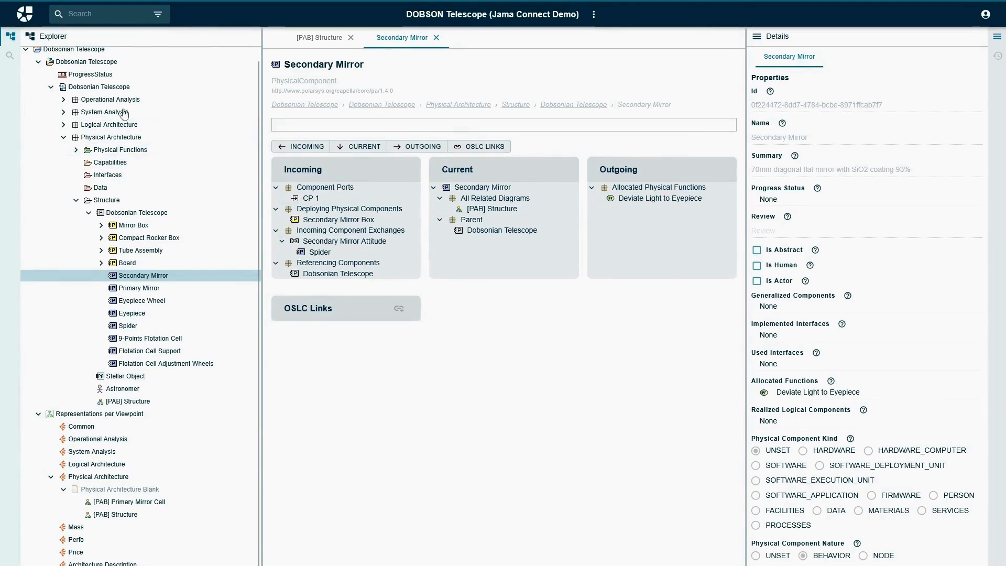
pyautogui.click(99, 87)
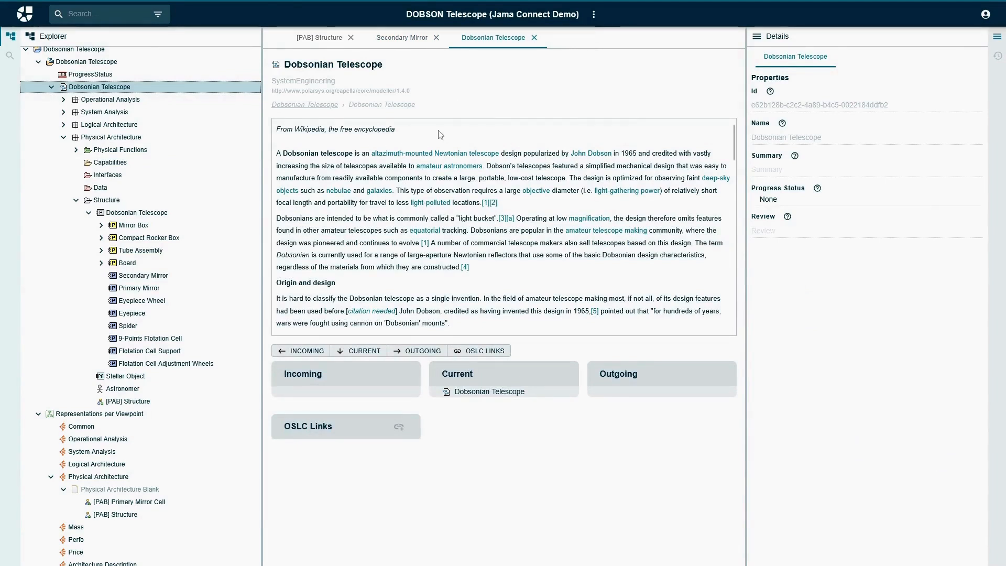
pyautogui.moveTo(734, 148)
pyautogui.mouseDown()
pyautogui.moveTo(749, 253)
pyautogui.moveTo(739, 142)
pyautogui.mouseUp()
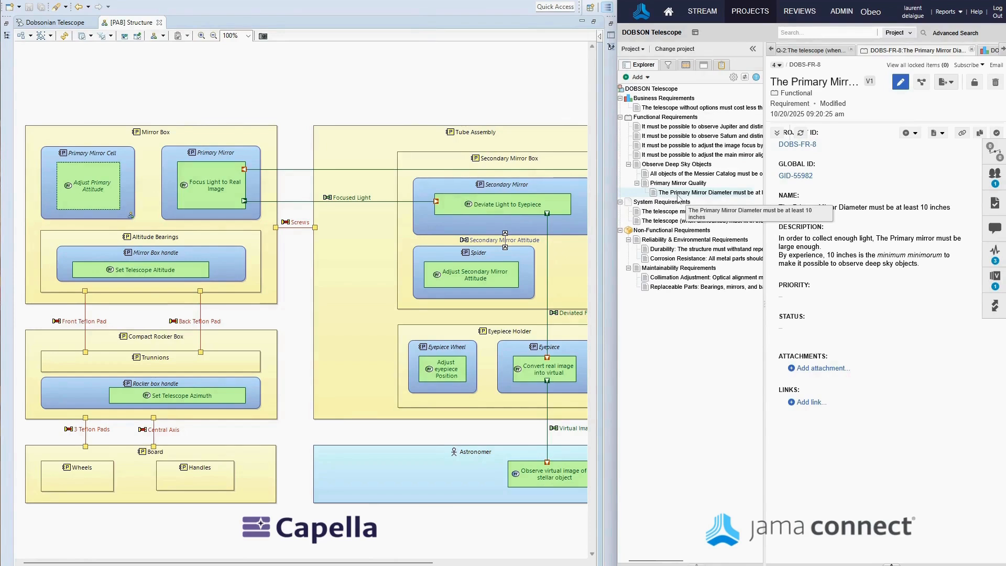
# Create satisfies links from the Primary Mirror to Jama requirement DOBS-FR-8, and from the Primary Mirror Cell and Adjust Primary Attitude to DOBS-FR-4
pyautogui.click(733, 194)
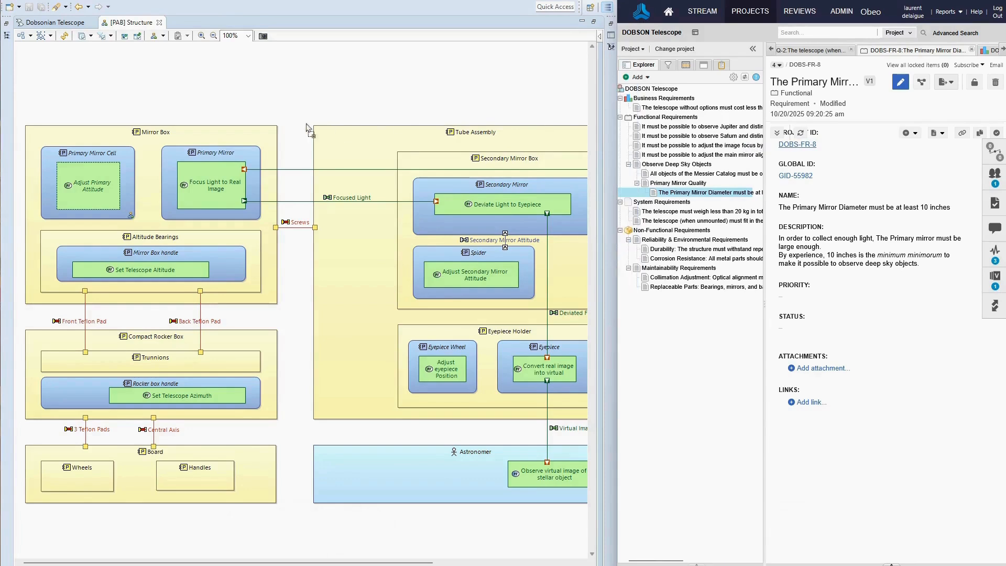
pyautogui.moveTo(797, 144); pyautogui.dragTo(217, 155)
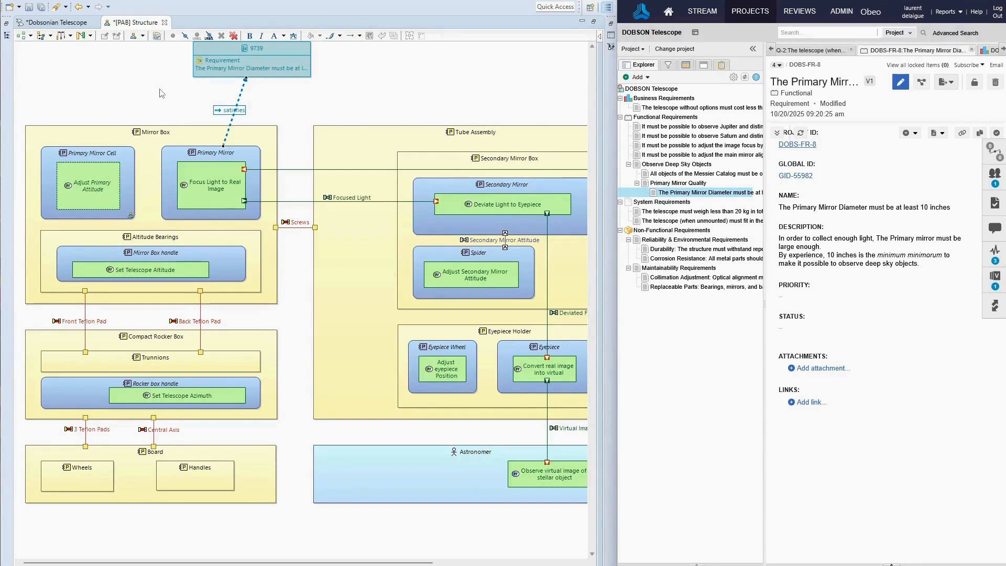
pyautogui.click(665, 155)
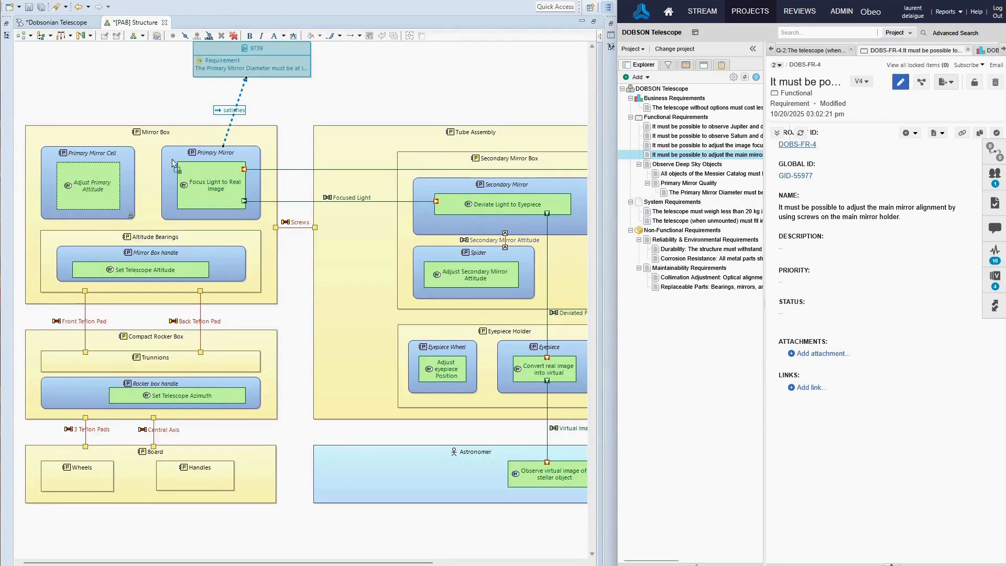
pyautogui.moveTo(173, 162); pyautogui.dragTo(72, 156)
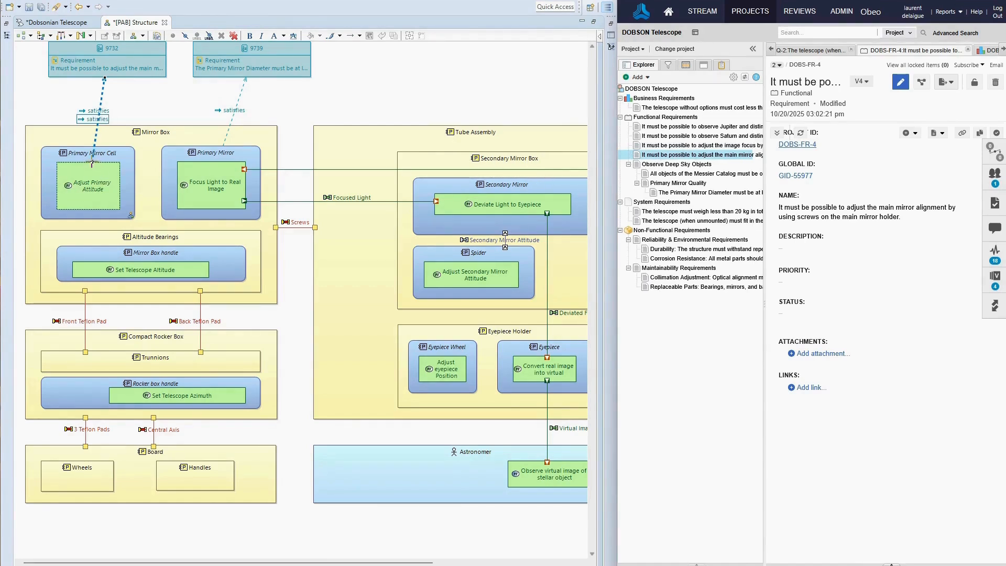
# Spread apart the ends of the two satisfies links at the Primary Mirror Cell and Adjust Primary Attitude, and save the model
pyautogui.moveTo(92, 163); pyautogui.dragTo(107, 167)
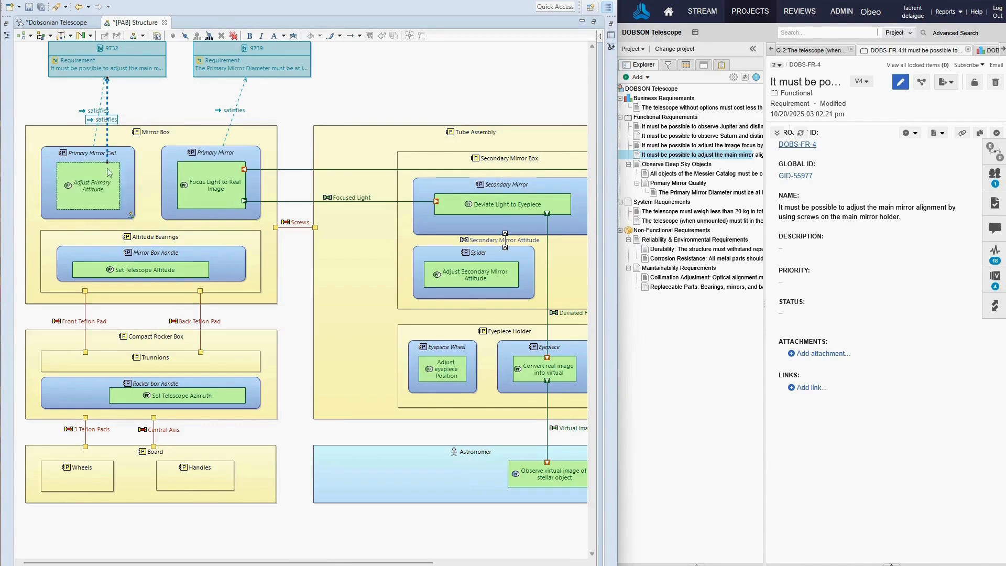
pyautogui.click(96, 131)
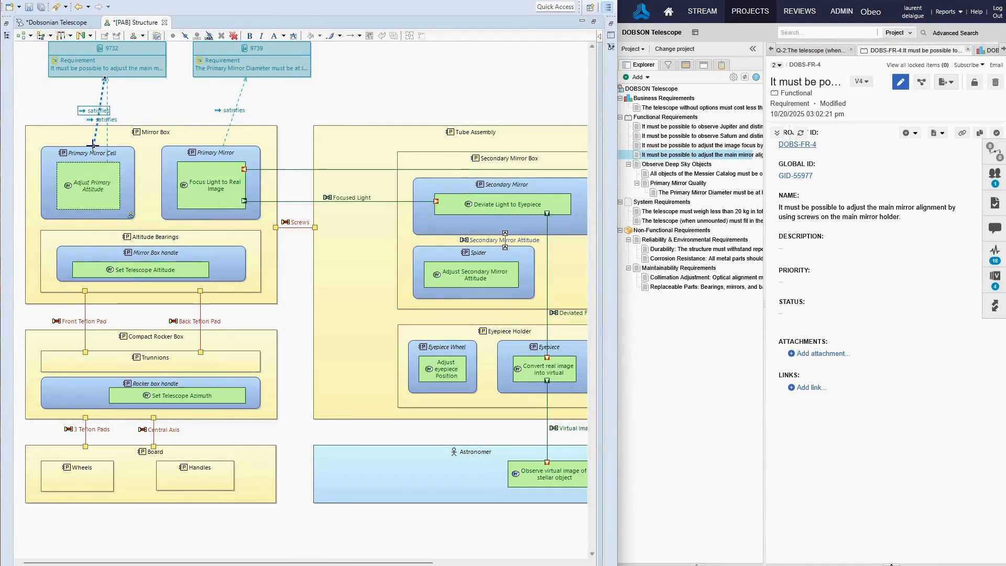
pyautogui.moveTo(93, 144); pyautogui.dragTo(77, 147)
pyautogui.click(42, 7)
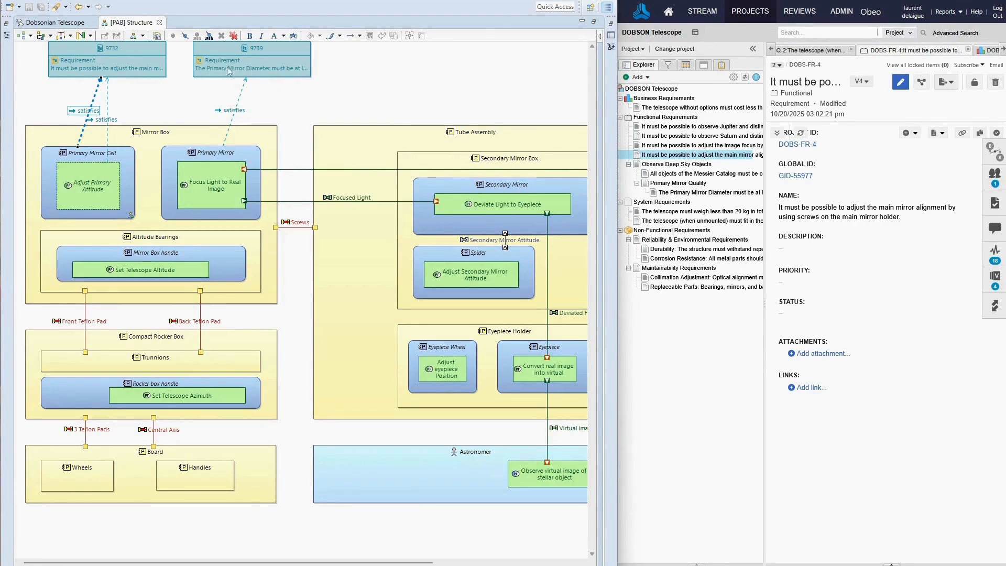
# Show the primary mirror diameter requirement online from the Capella diagram
pyautogui.rightClick(276, 49)
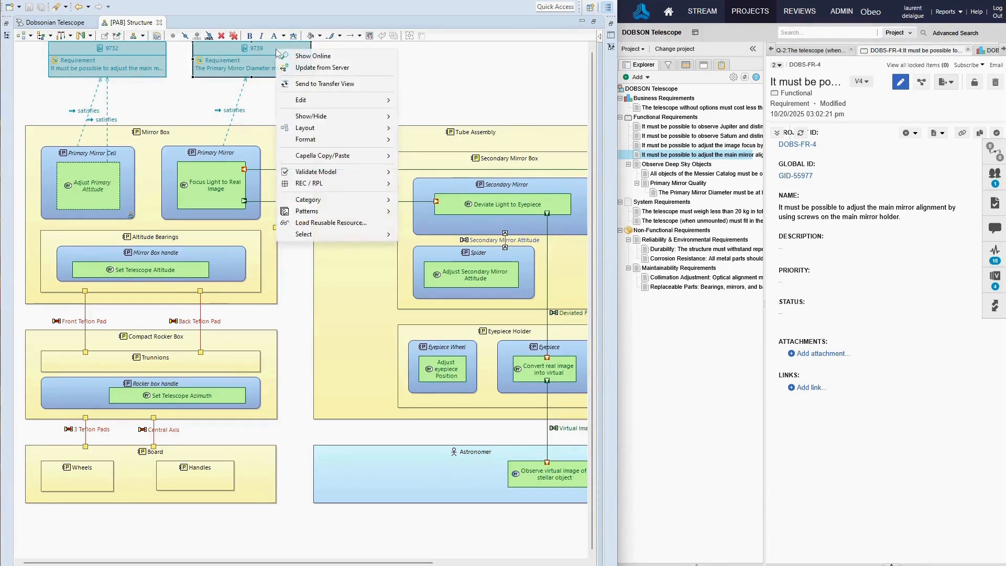
pyautogui.click(311, 56)
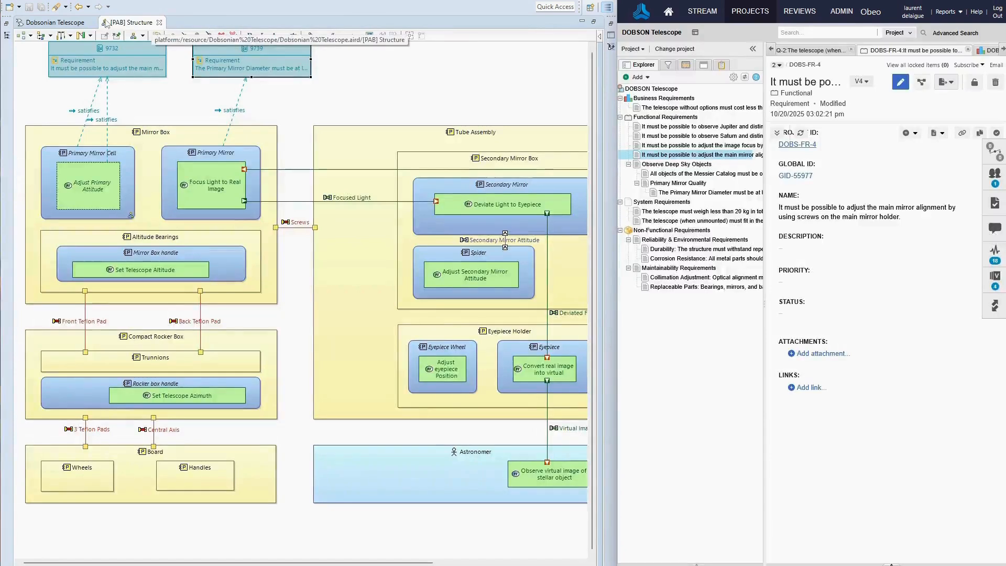
# Publish Dobsonian Telescope.aird to the server as a model update with the commit message "Add a few links"
pyautogui.doubleClick(121, 24)
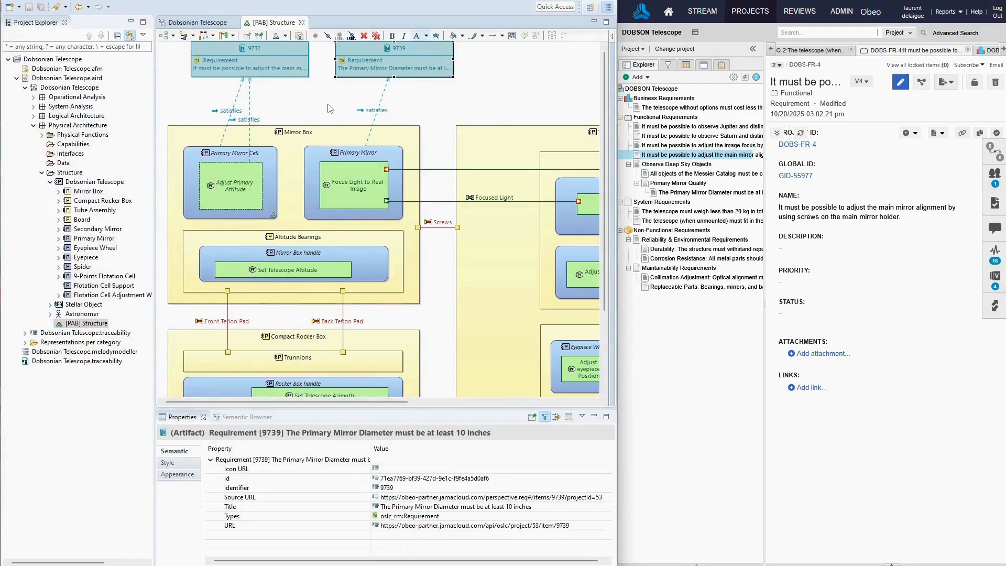
pyautogui.click(47, 79)
pyautogui.rightClick(47, 79)
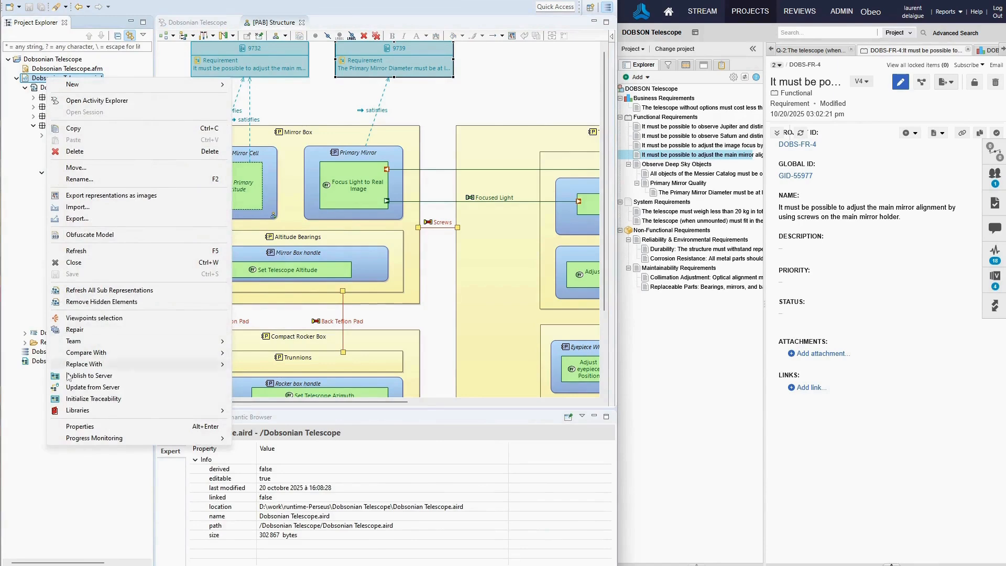
pyautogui.click(87, 376)
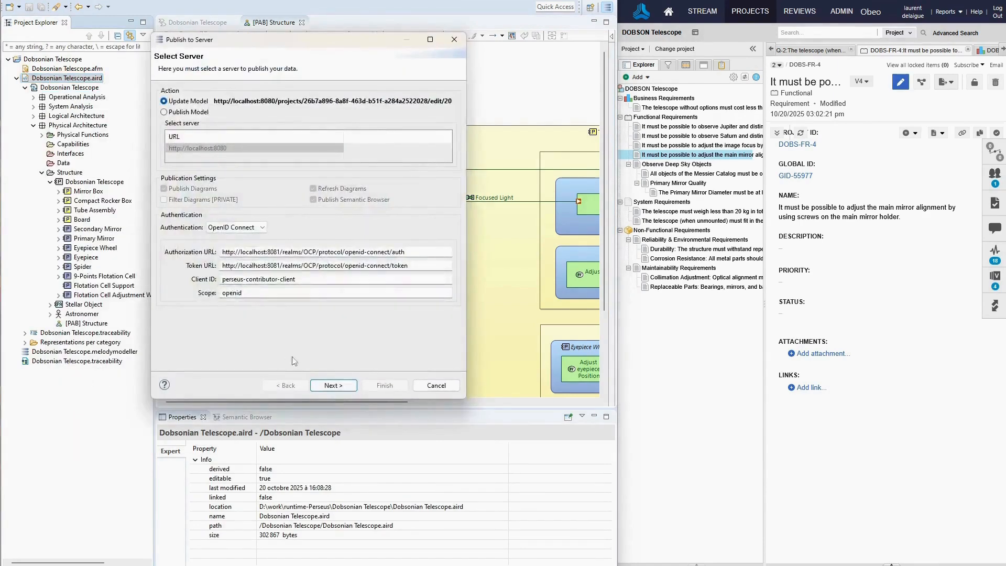
pyautogui.click(334, 385)
pyautogui.click(260, 248)
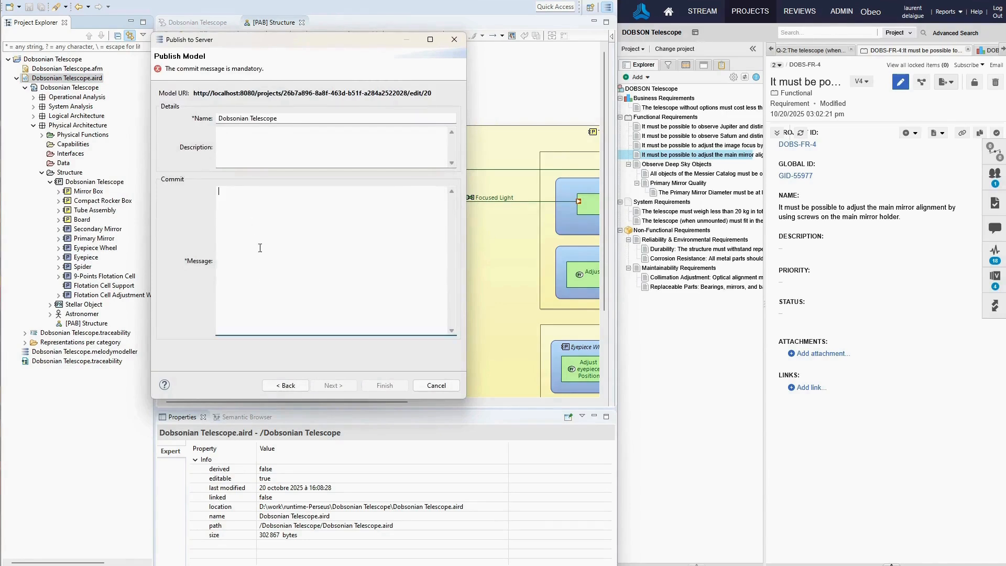
pyautogui.write('Add a few links')
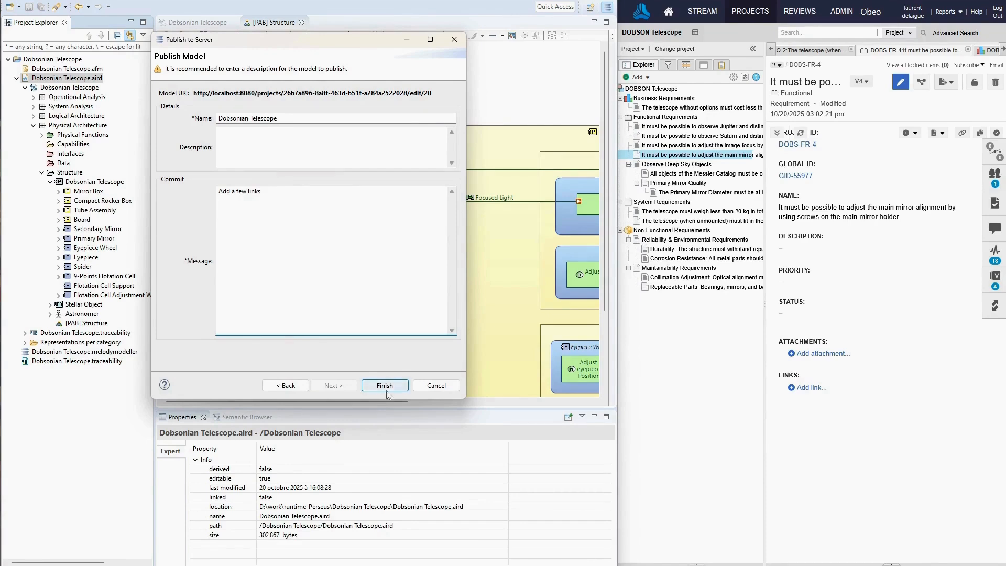
pyautogui.click(386, 386)
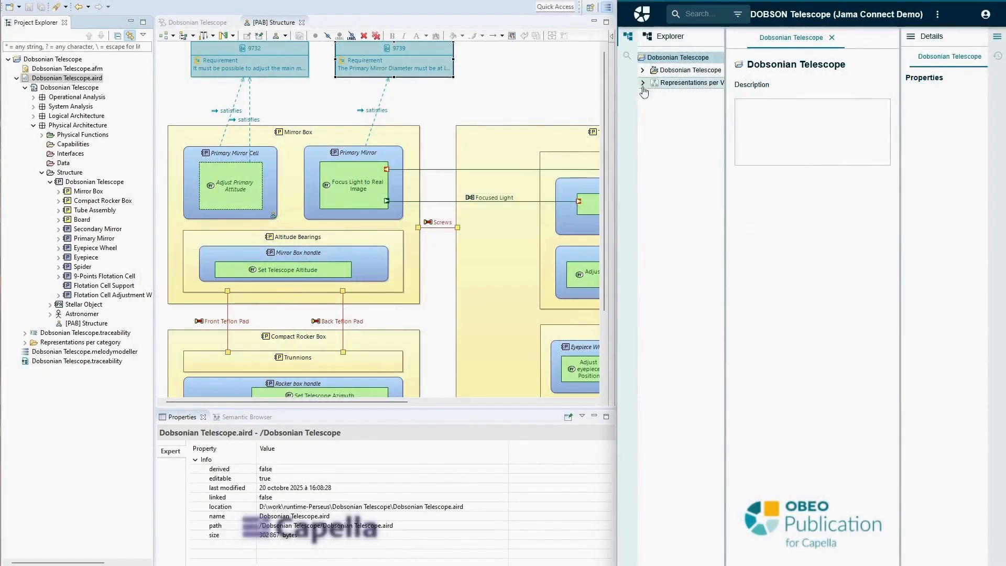
# Switch to Publication for Capella and open the updated [PAB] Structure diagram under Physical Architecture Blank
pyautogui.click(642, 82)
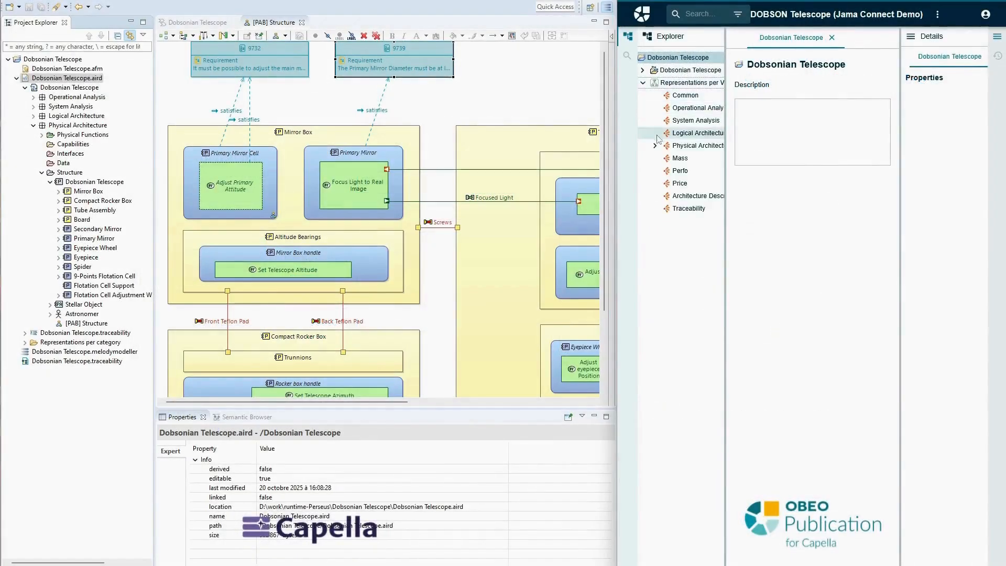
pyautogui.click(656, 146)
pyautogui.click(667, 159)
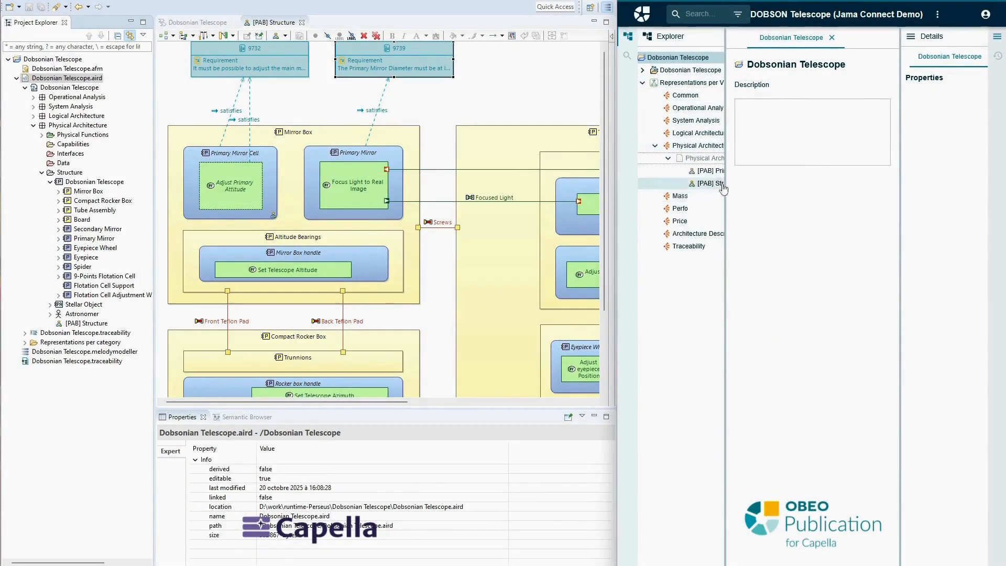
pyautogui.click(711, 183)
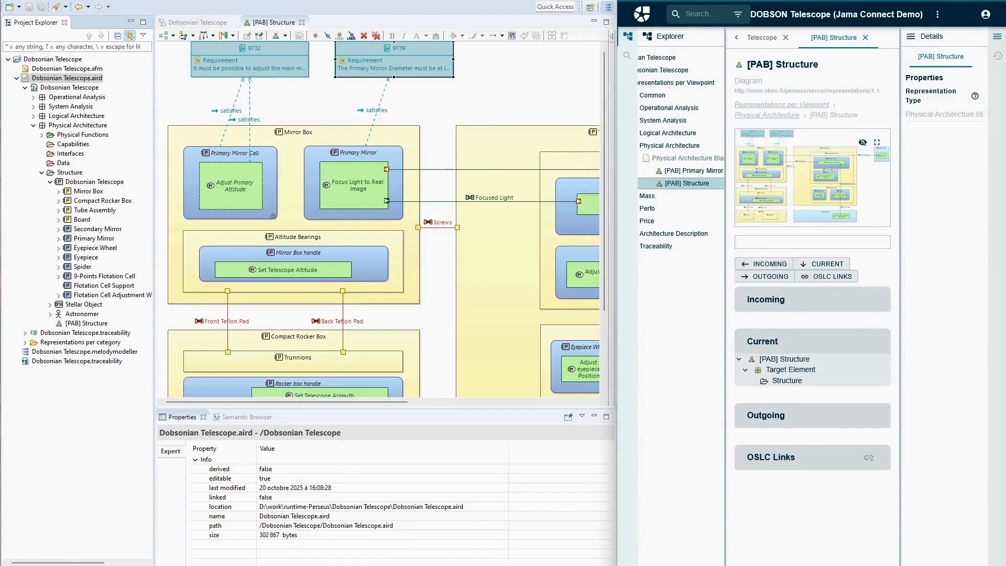
# Show the [PAB] Structure diagram online from Capella and enlarge its published version to full screen
pyautogui.rightClick(478, 89)
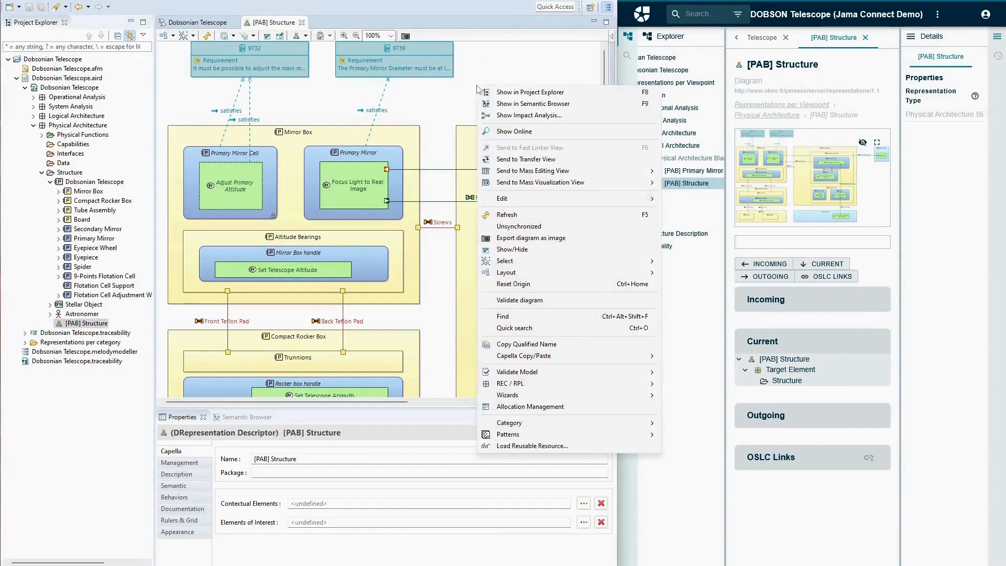
pyautogui.click(505, 132)
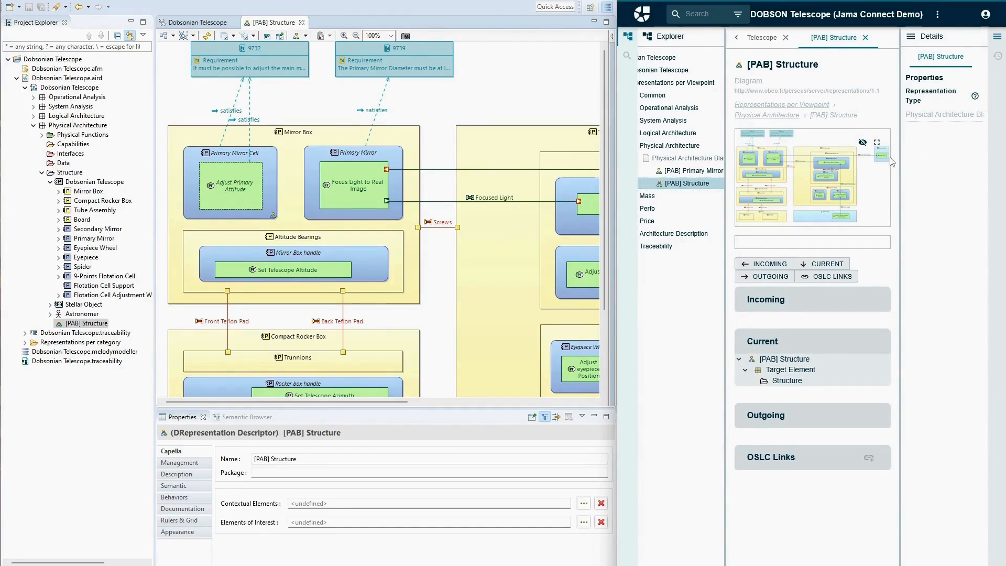
pyautogui.click(877, 142)
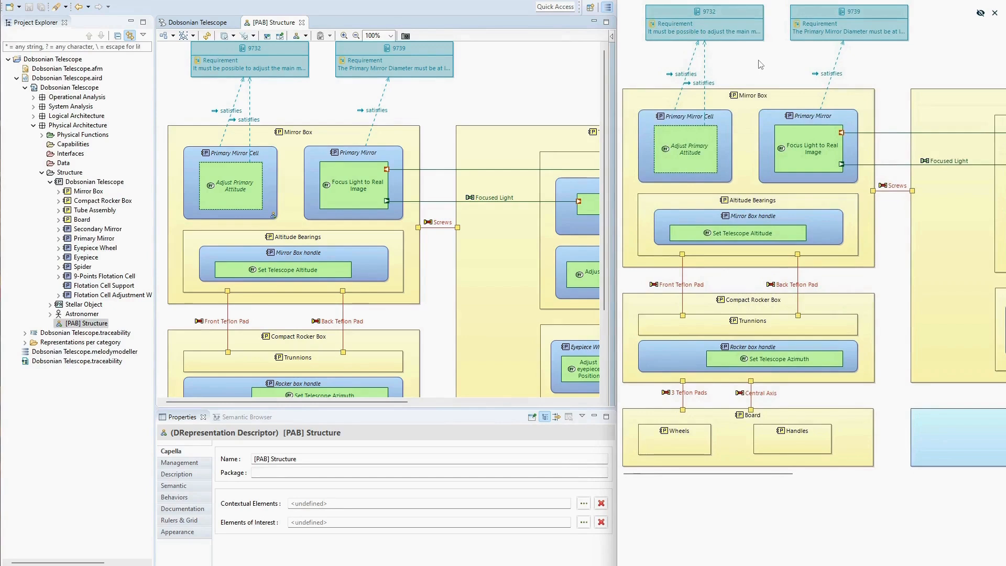
# Open the primary mirror diameter requirement in Jama Connect from the published diagram, and examine its links and those of DOBS-FR-4
pyautogui.click(821, 16)
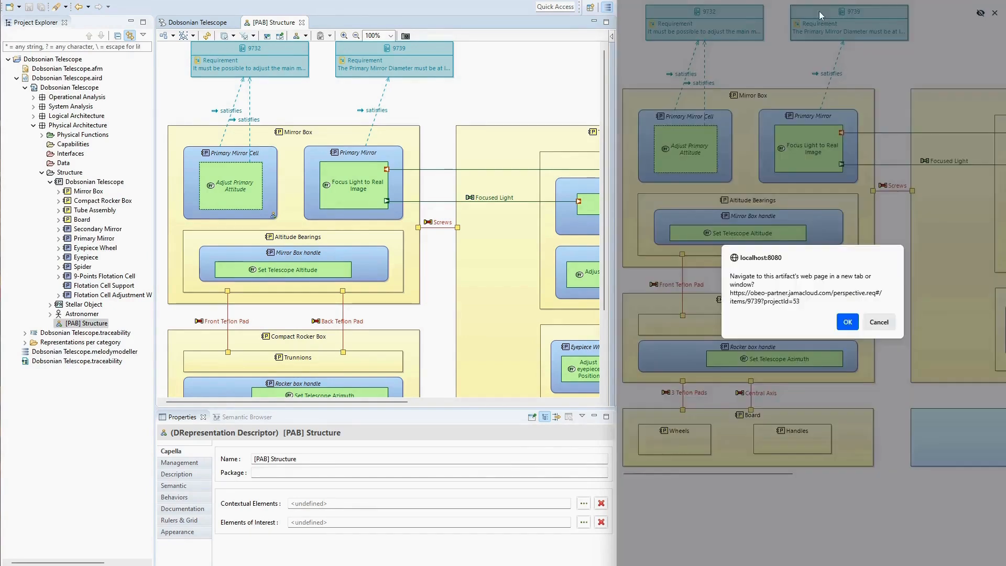
pyautogui.click(845, 325)
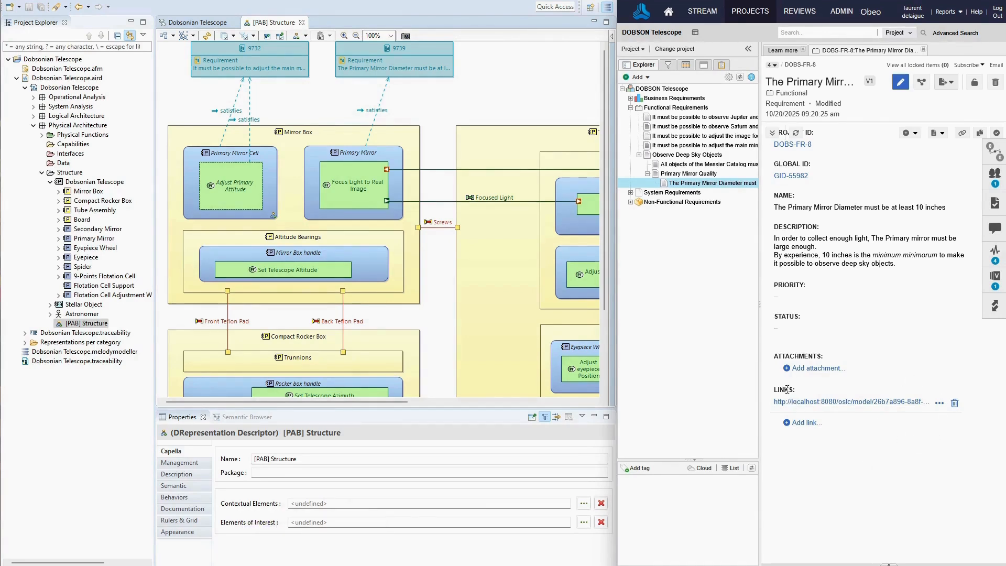
pyautogui.click(826, 403)
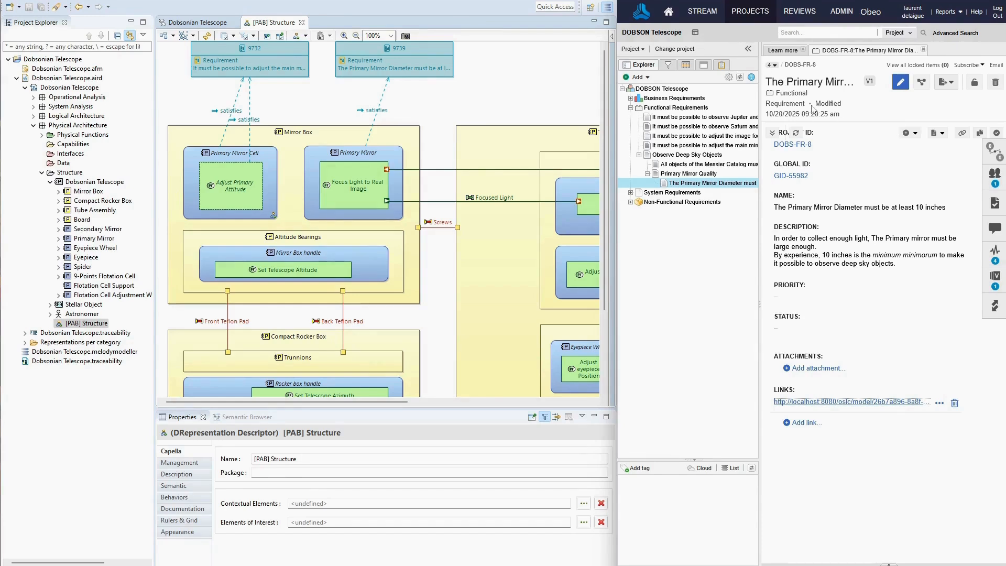
pyautogui.click(686, 146)
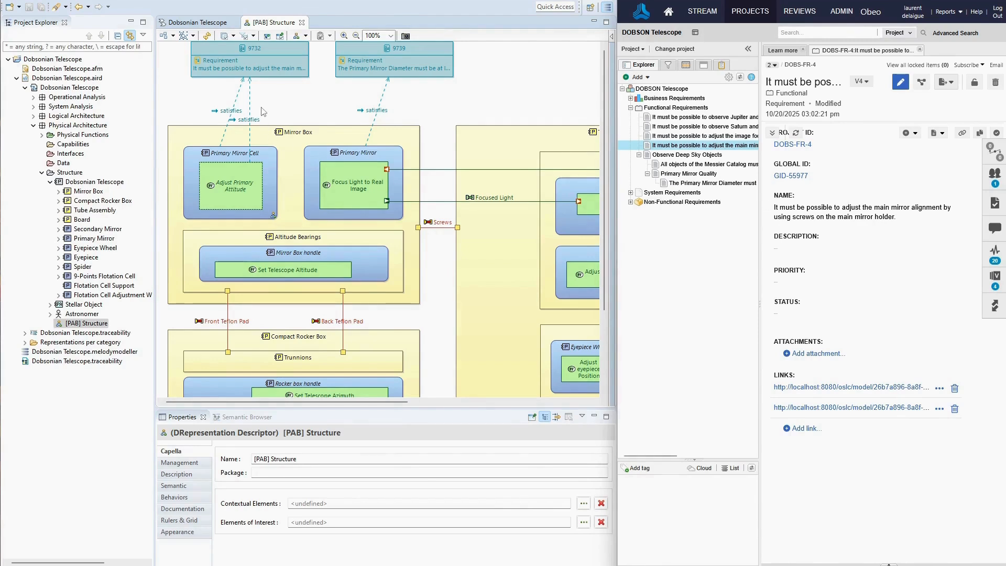
# Open the [PAB] Primary Mirror Cell diagram from the Primary Mirror Cell component in the [PAB] Structure diagram
pyautogui.click(250, 100)
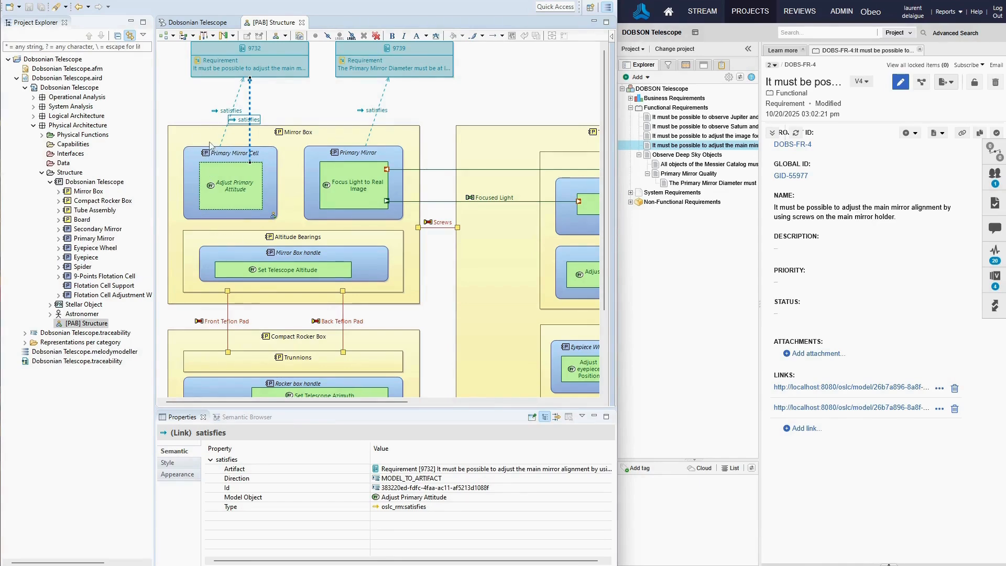
pyautogui.click(192, 161)
pyautogui.rightClick(192, 161)
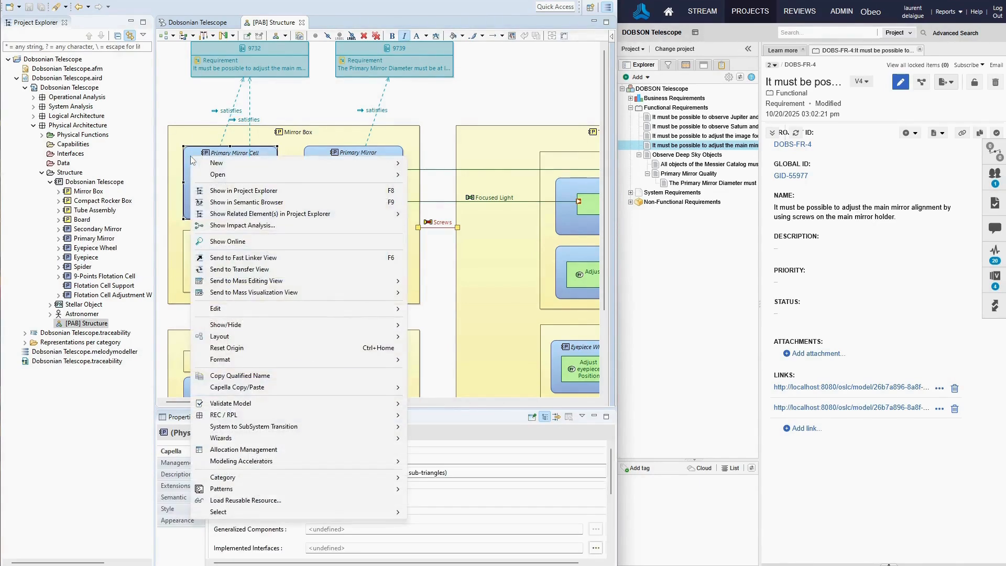
pyautogui.moveTo(342, 176)
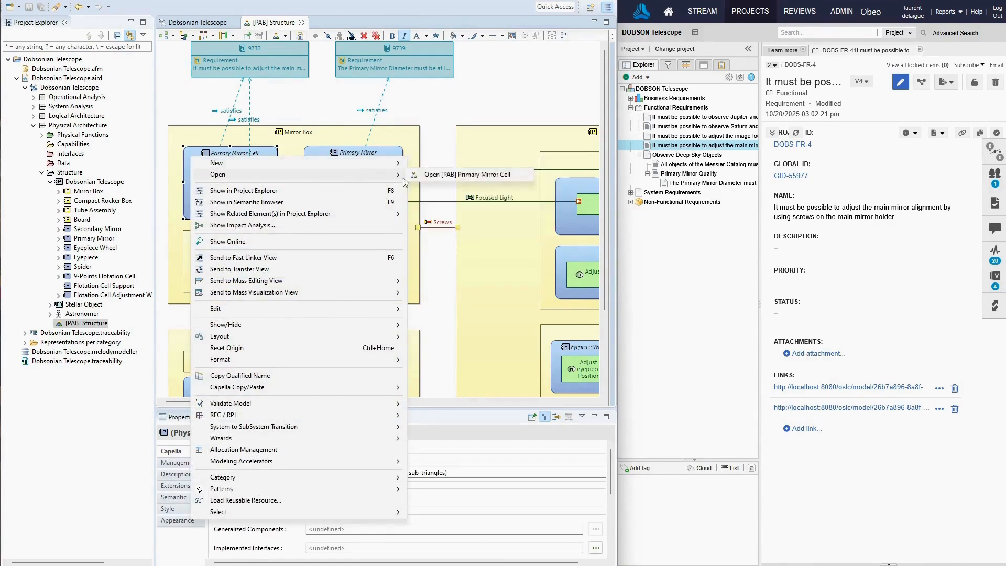
pyautogui.click(458, 175)
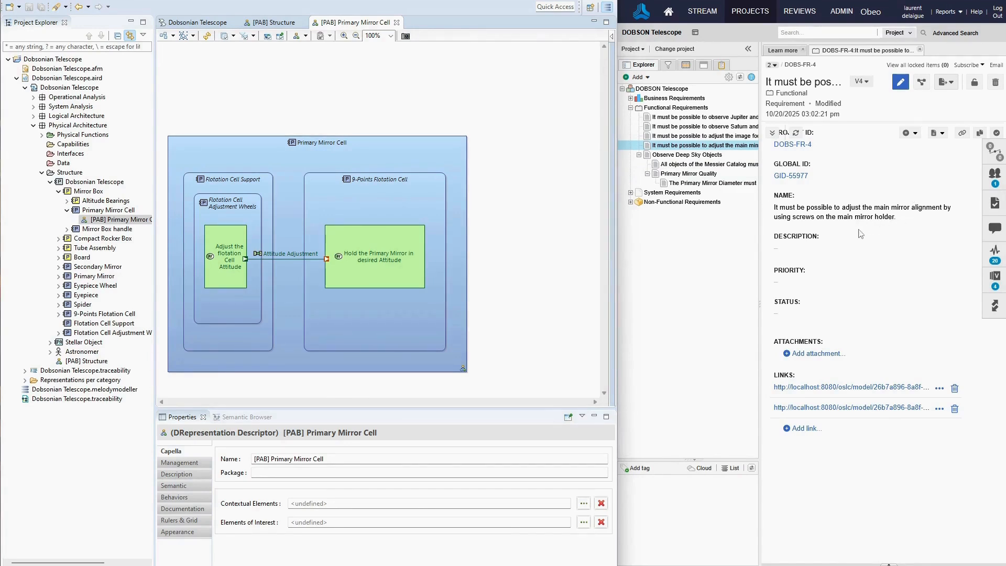
# Link DOBS-FR-4 from Jama Connect to the Adjust the flotation Cell Attitude function, and reposition the requirement box and the new link's label
pyautogui.moveTo(792, 144); pyautogui.dragTo(217, 238)
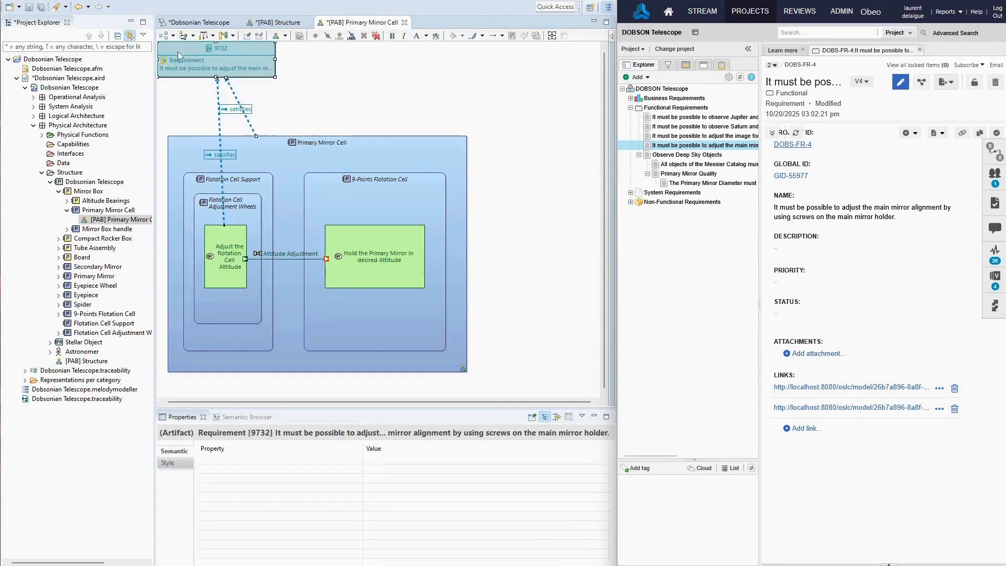
pyautogui.moveTo(186, 54); pyautogui.dragTo(254, 51)
pyautogui.click(375, 104)
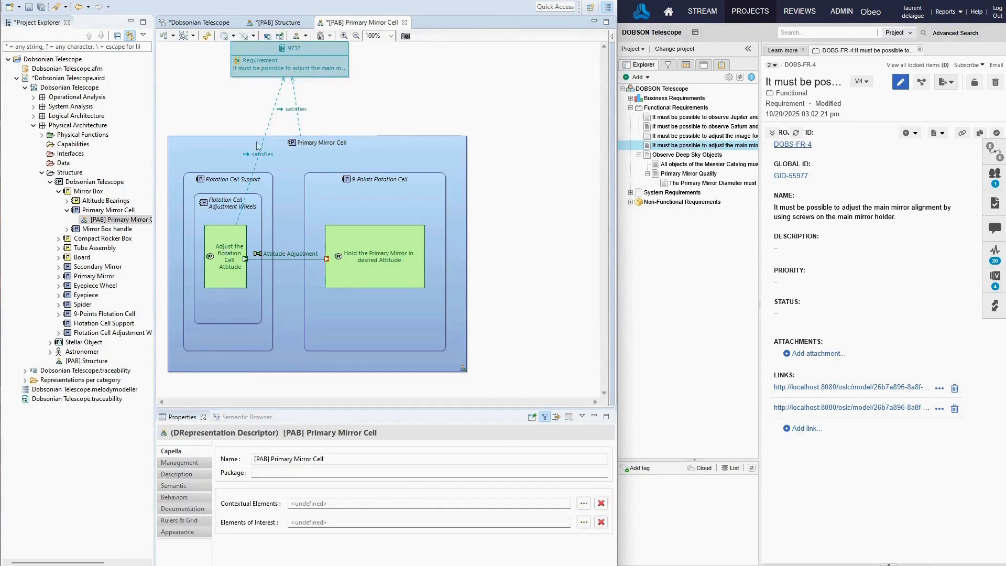
pyautogui.click(294, 93)
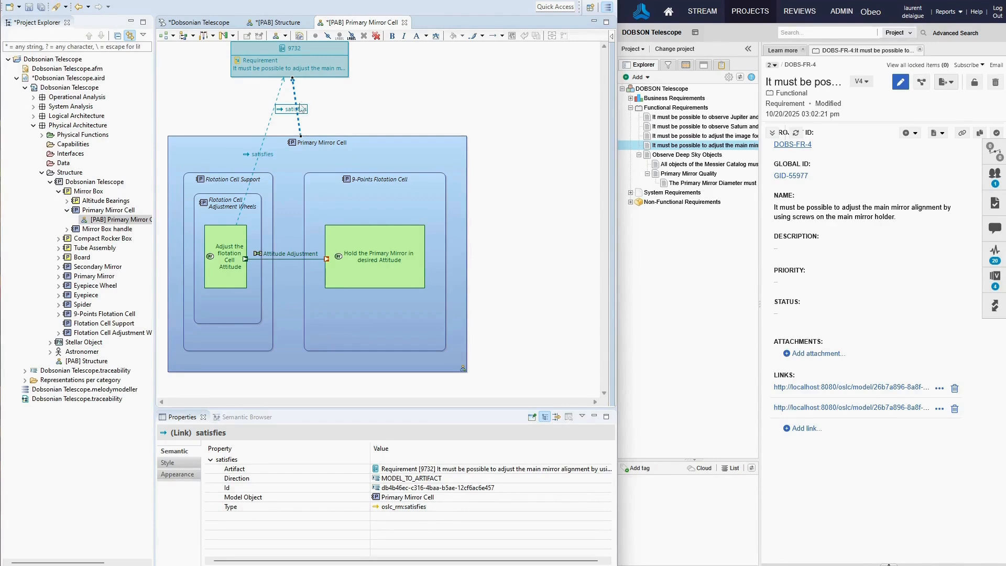
pyautogui.click(336, 105)
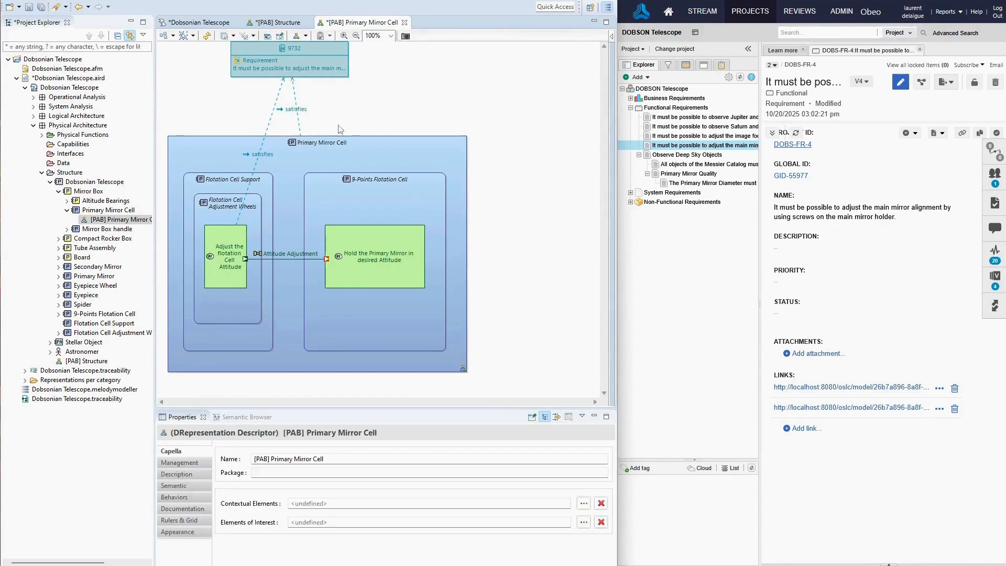
pyautogui.moveTo(266, 156); pyautogui.dragTo(259, 122)
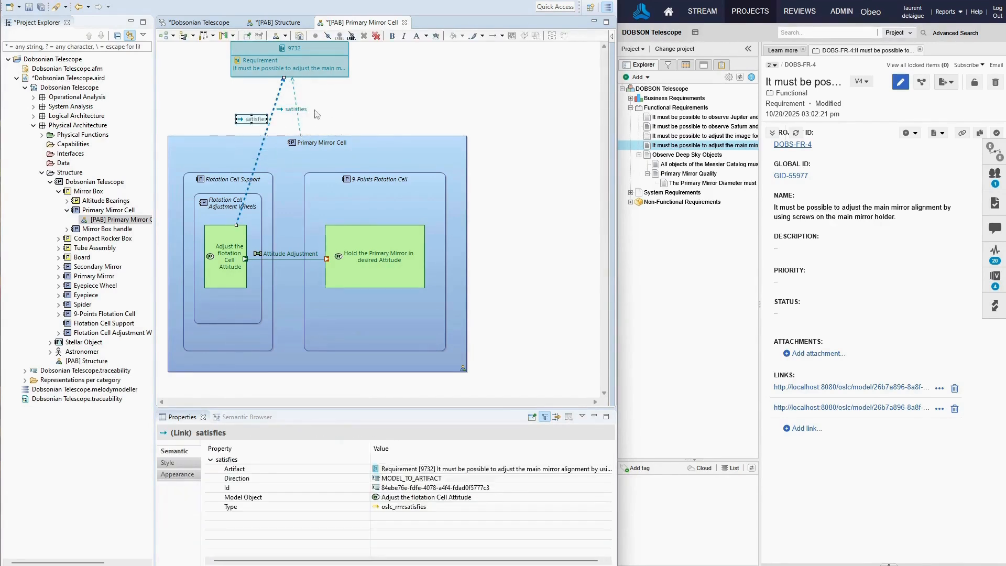
pyautogui.click(394, 98)
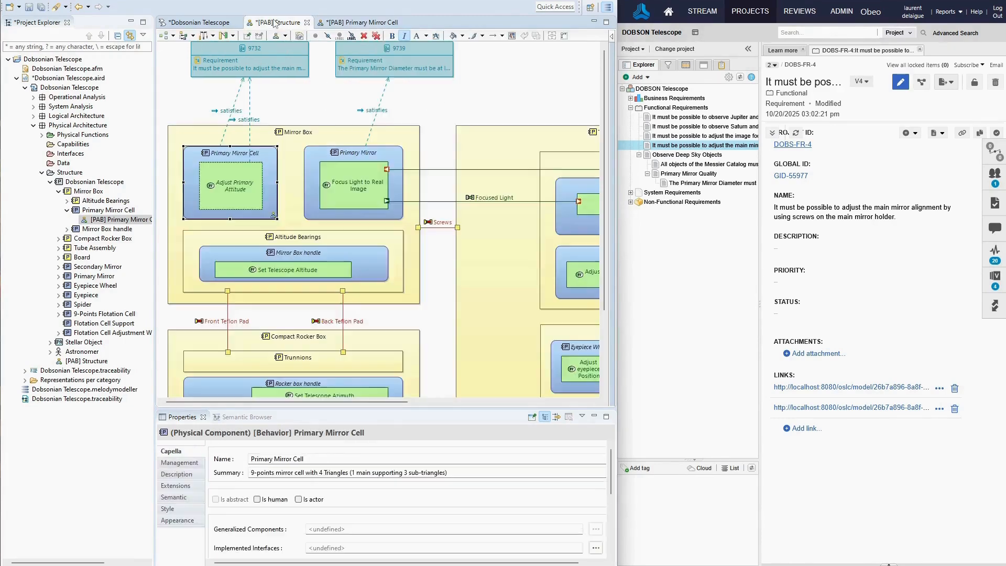
# Delete the satisfies link between Adjust Primary Attitude and requirement 9732 in the [PAB] Structure diagram
pyautogui.click(293, 22)
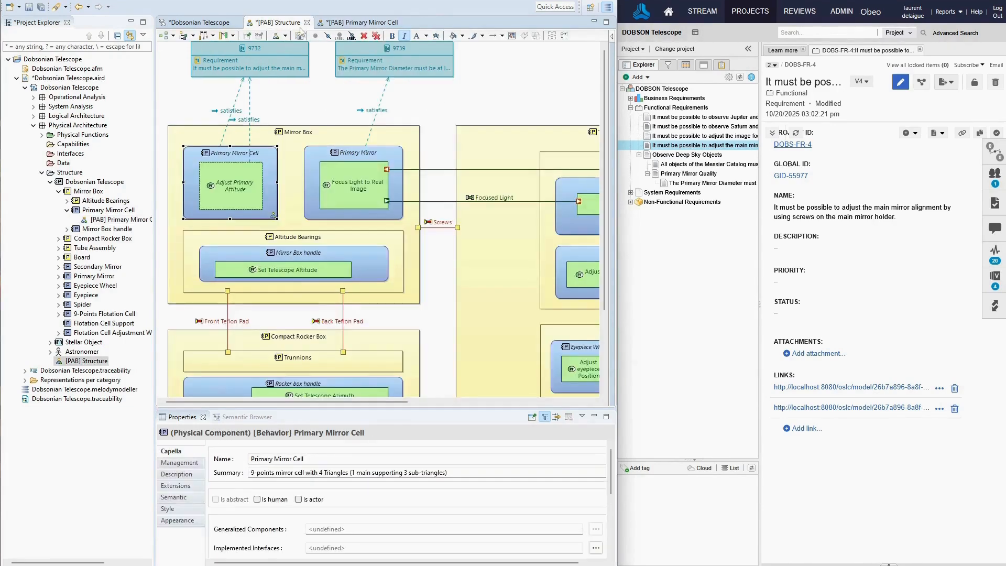
pyautogui.click(251, 102)
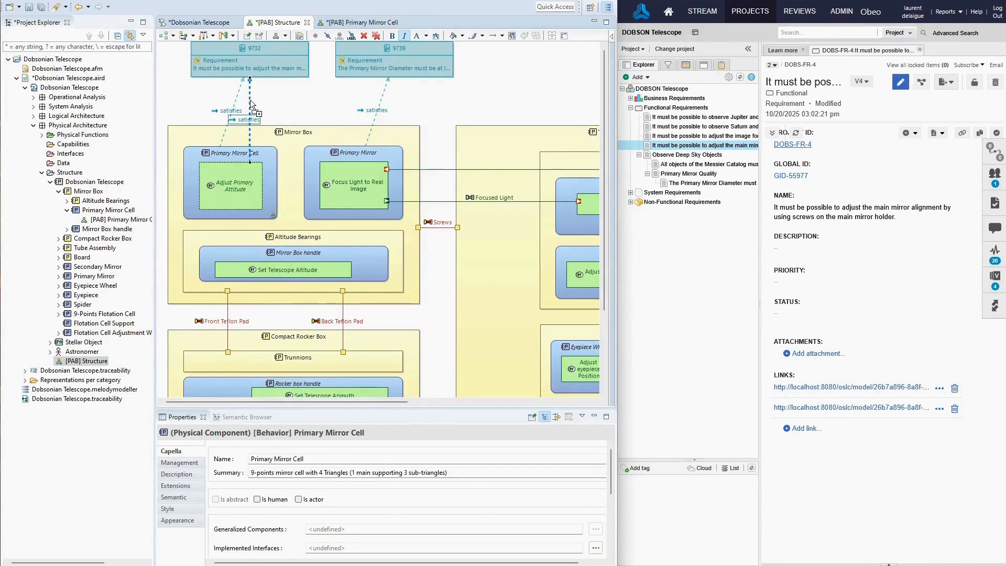
pyautogui.click(375, 35)
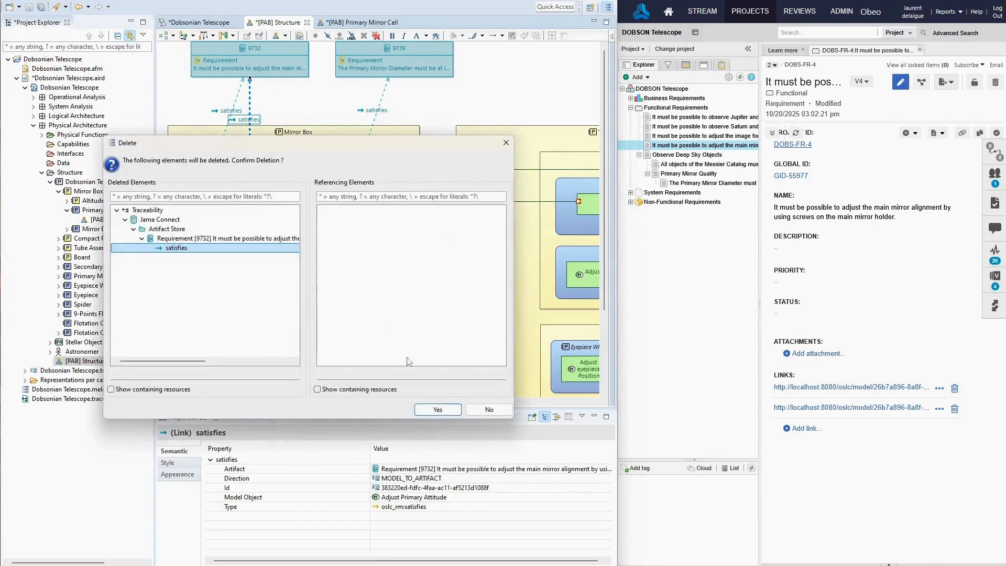
pyautogui.click(435, 412)
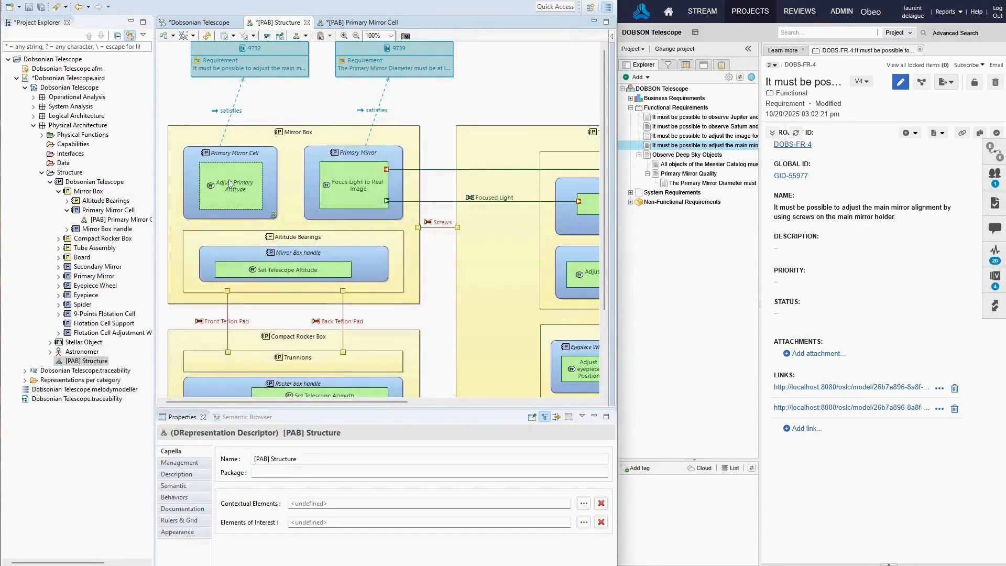
# Link DOBS-FR-4 from Jama Connect to the [PAB] Primary Mirror Cell diagram itself
pyautogui.click(362, 22)
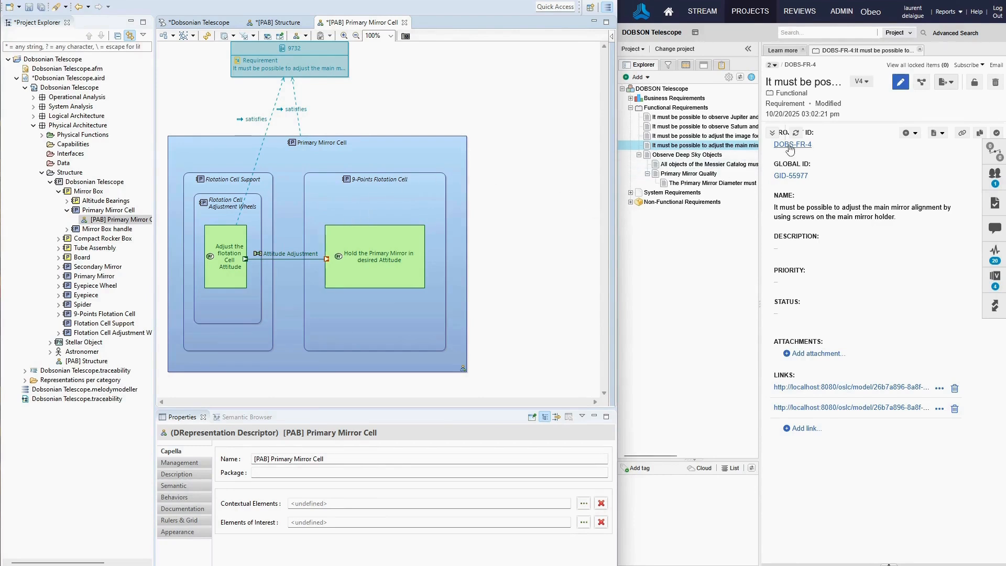
pyautogui.moveTo(793, 145); pyautogui.dragTo(409, 74)
pyautogui.click(339, 84)
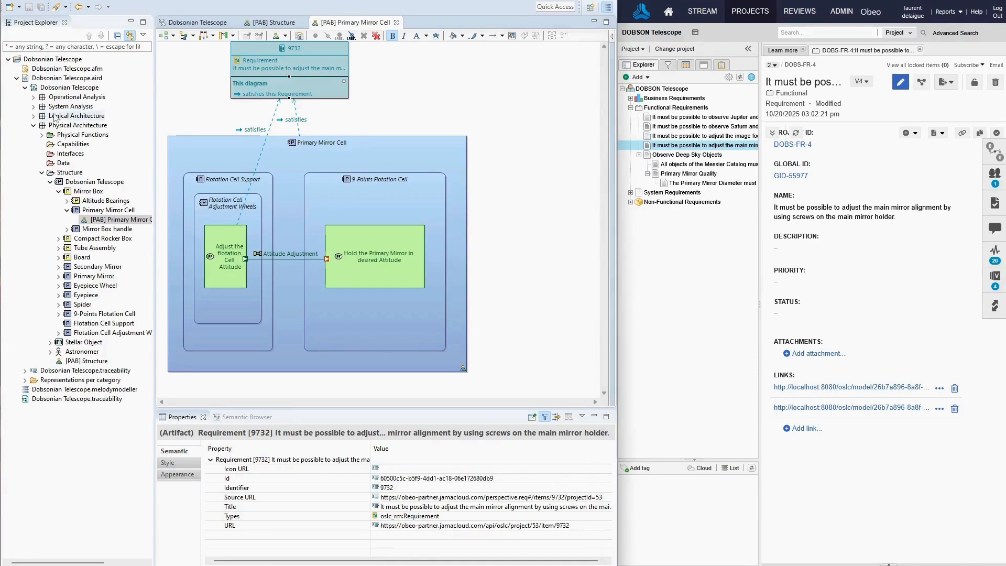
# Publish Dobsonian Telescope.aird to the server as a model update with the commit message "Refine link to proper function and attach diagram to requirement"
pyautogui.click(33, 79)
pyautogui.rightClick(33, 79)
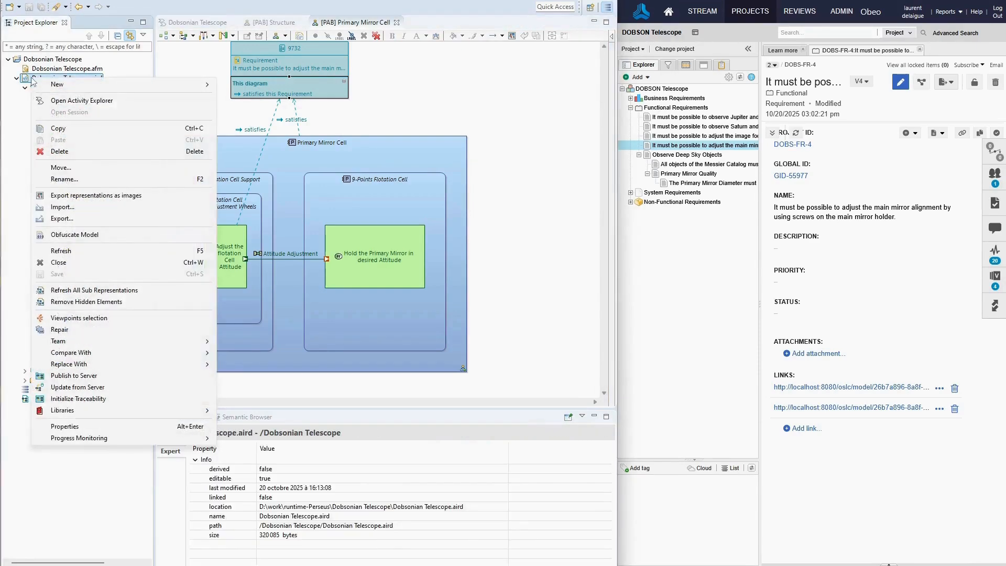
pyautogui.click(63, 376)
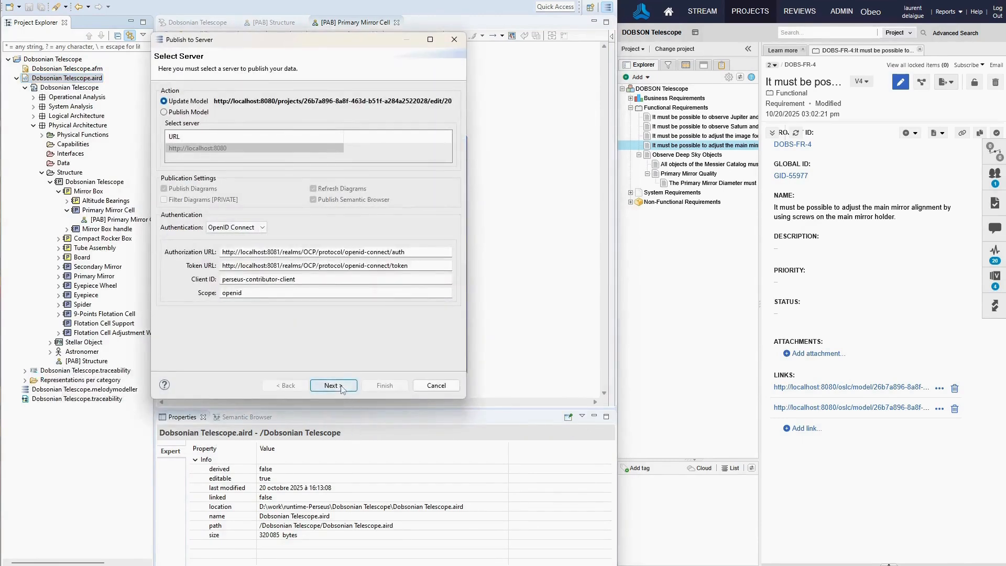
pyautogui.click(341, 387)
pyautogui.click(284, 274)
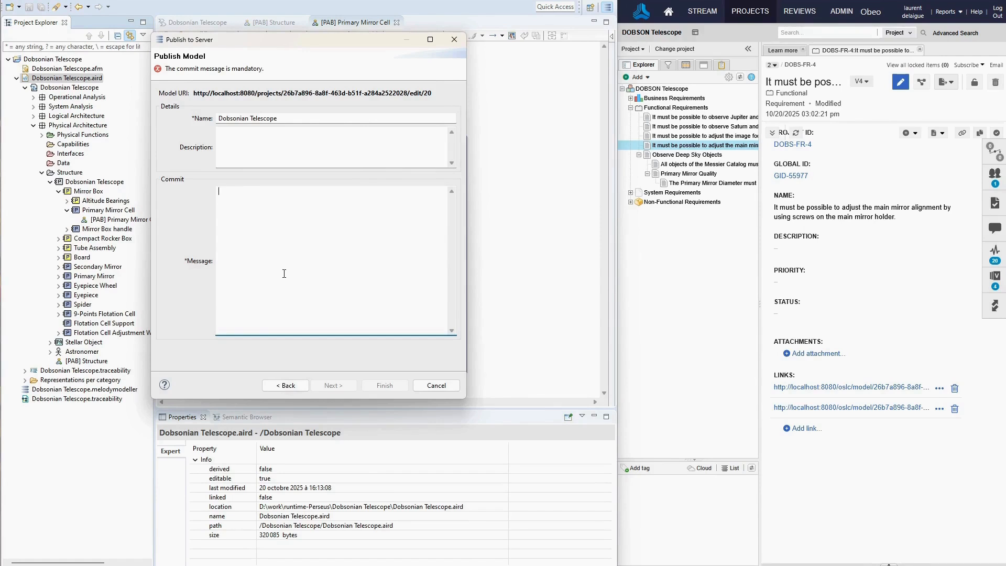
pyautogui.write('Ref')
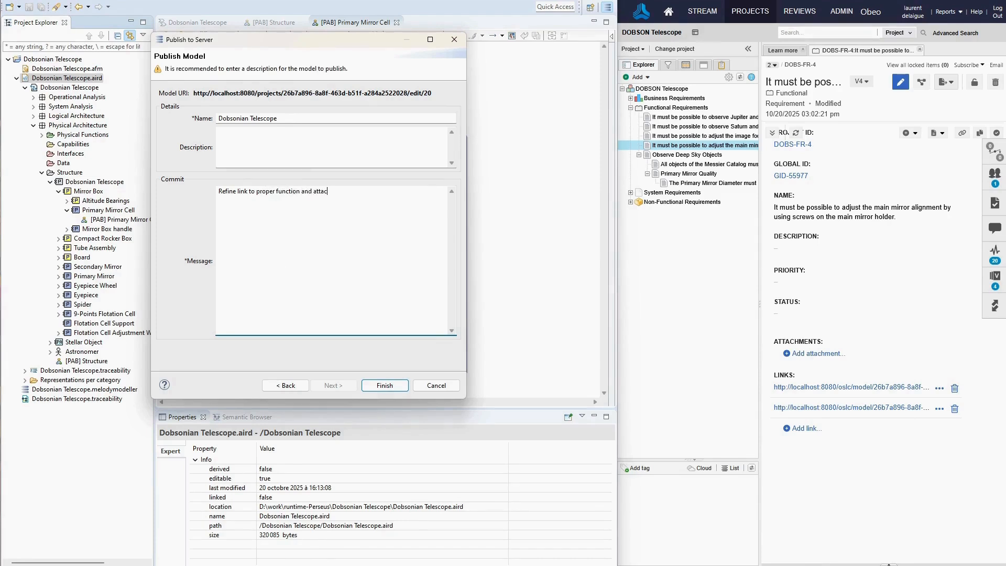
pyautogui.write('o requirement')
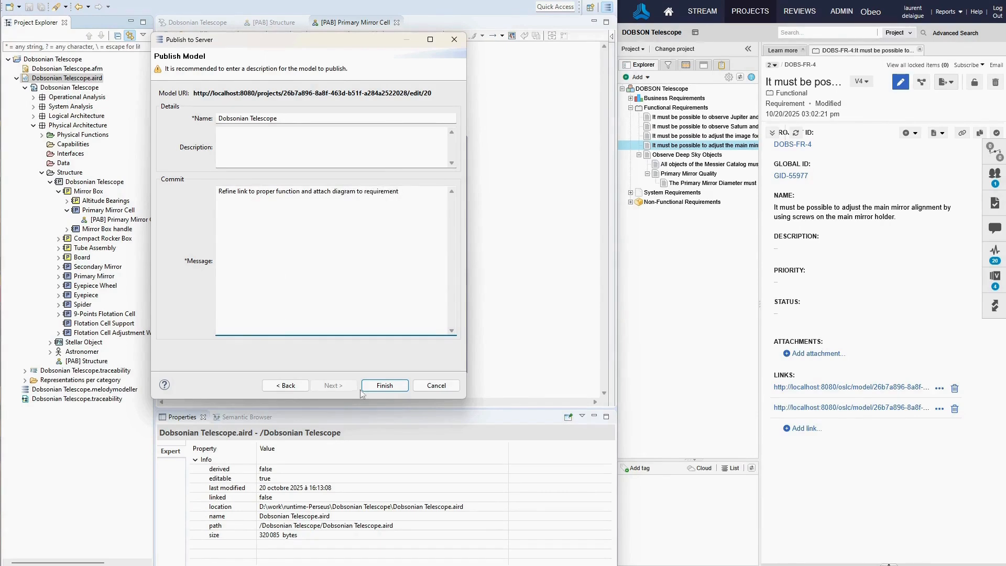
pyautogui.click(366, 388)
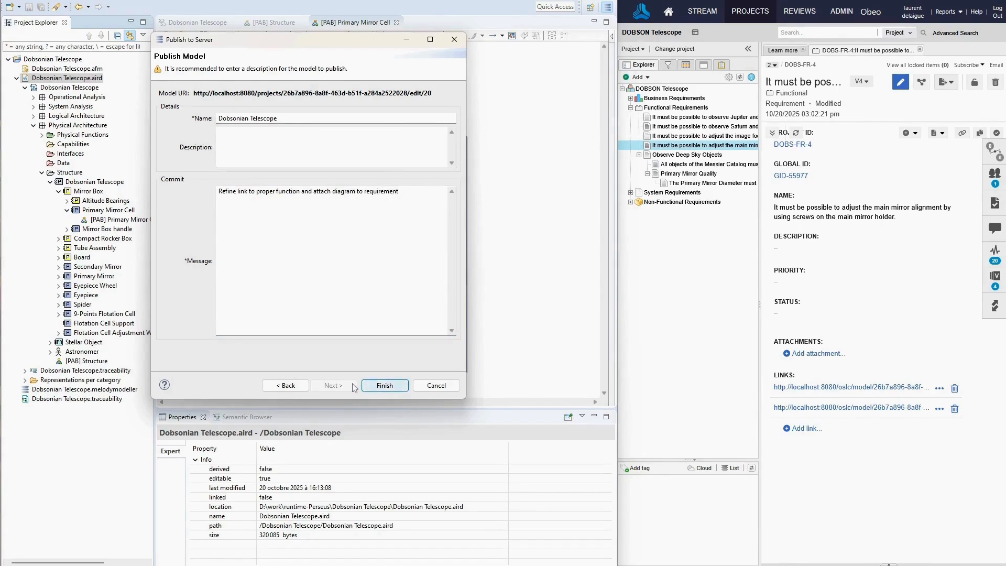
pyautogui.click(377, 385)
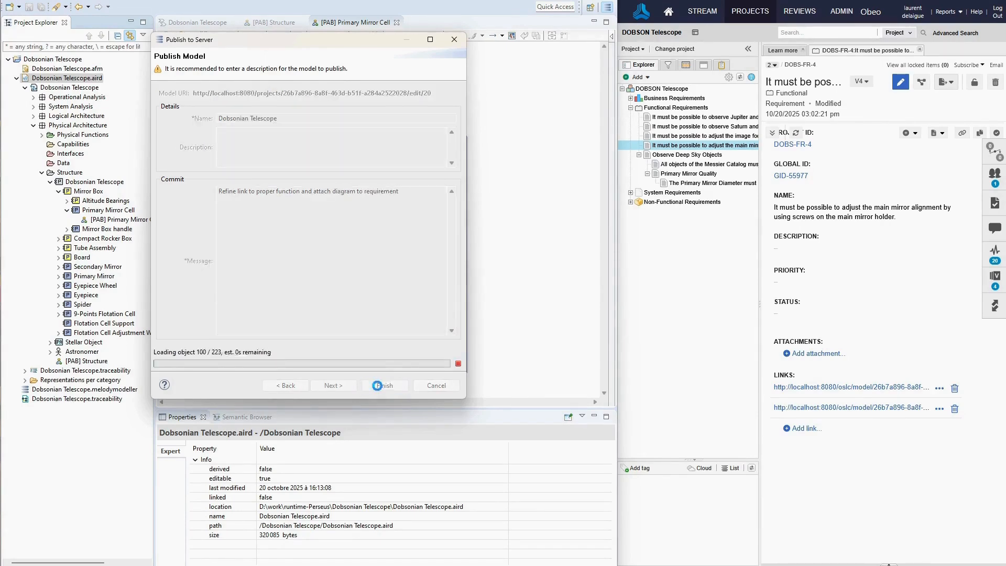
# Reload DOBS-FR-4 in Jama Connect and view its attached image [PAB] Primary Mirror Cell.jpeg
pyautogui.click(703, 164)
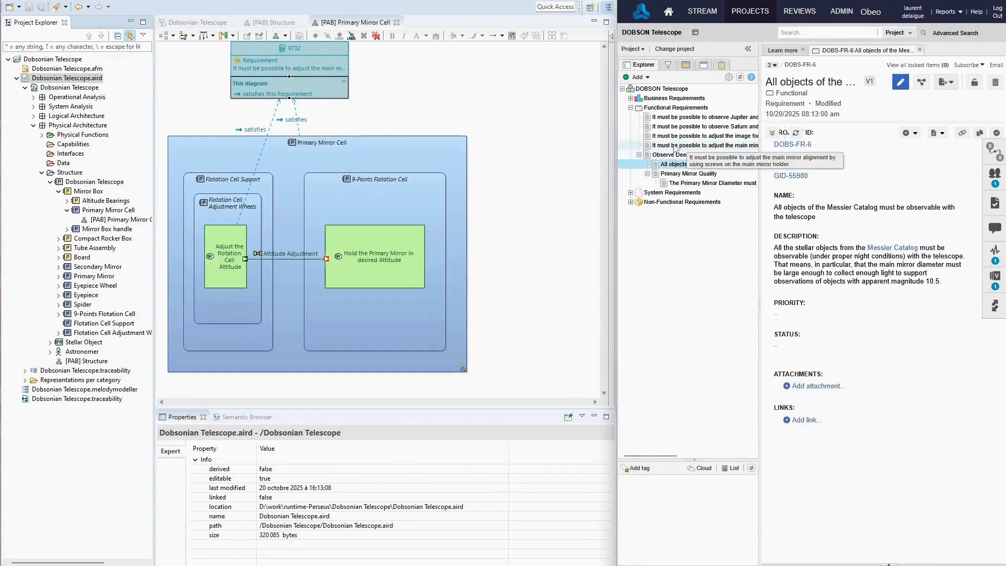
pyautogui.click(676, 145)
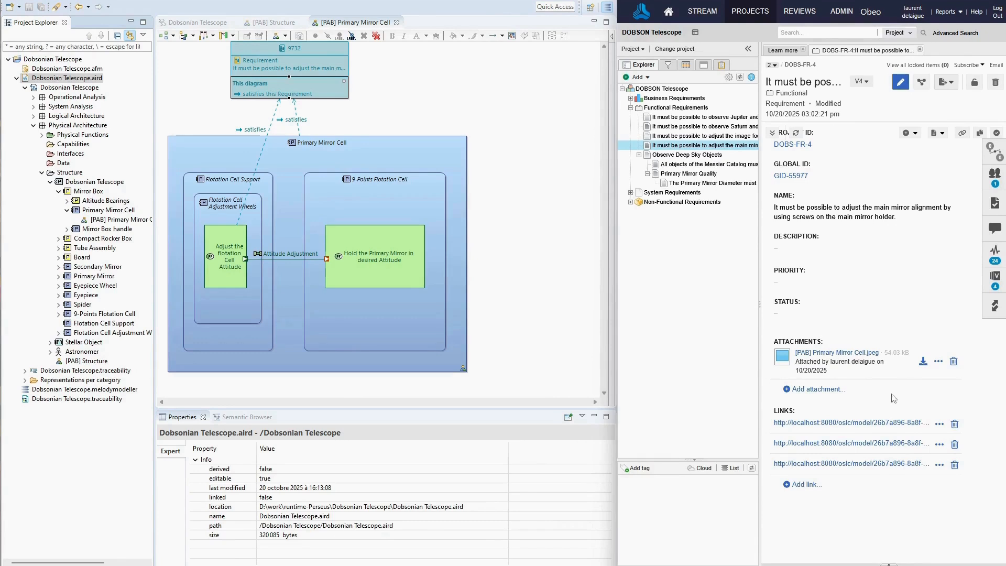
pyautogui.click(832, 354)
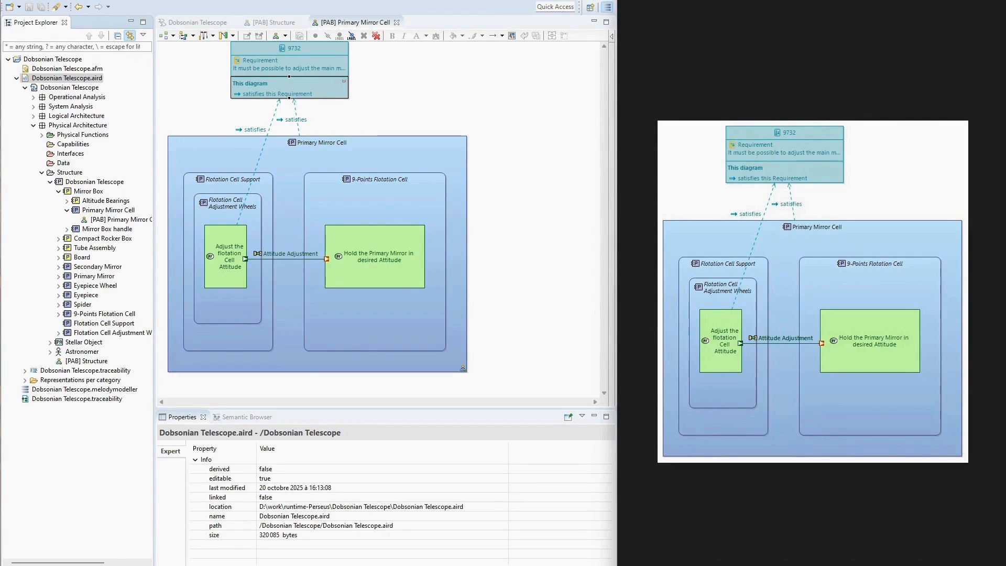
pyautogui.press('Escape')
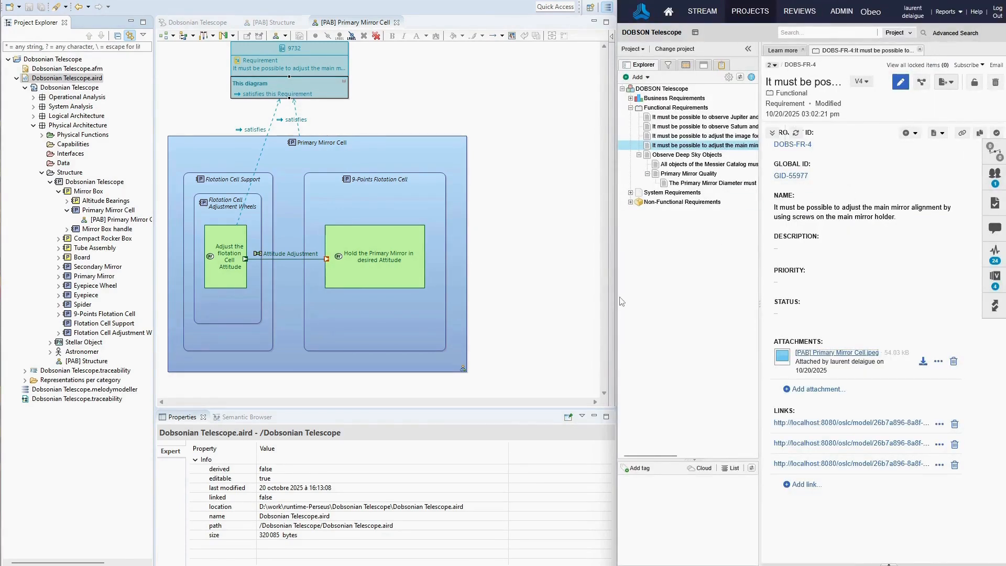
# Enlarge Jama Connect, insert the attached [PAB] Primary Mirror Cell.jpeg image into the description of DOBS-FR-4, and save the requirement
pyautogui.moveTo(617, 2); pyautogui.dragTo(3, 2)
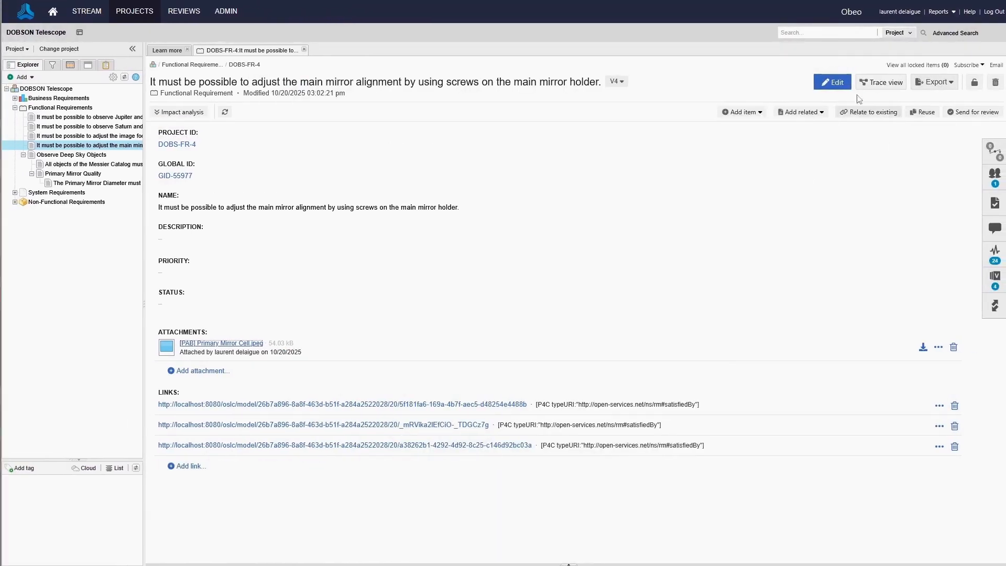
pyautogui.click(833, 82)
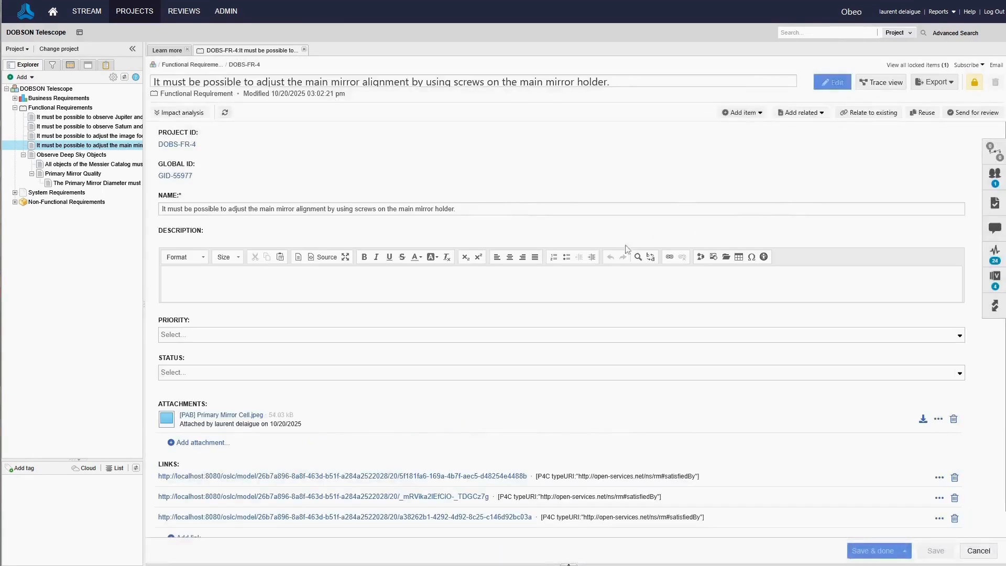
pyautogui.click(727, 257)
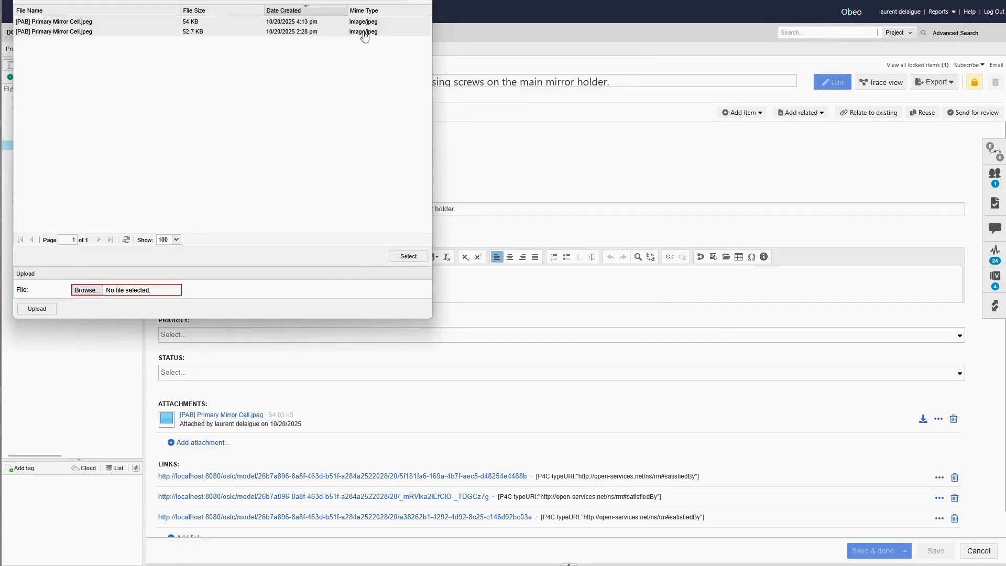
pyautogui.click(408, 256)
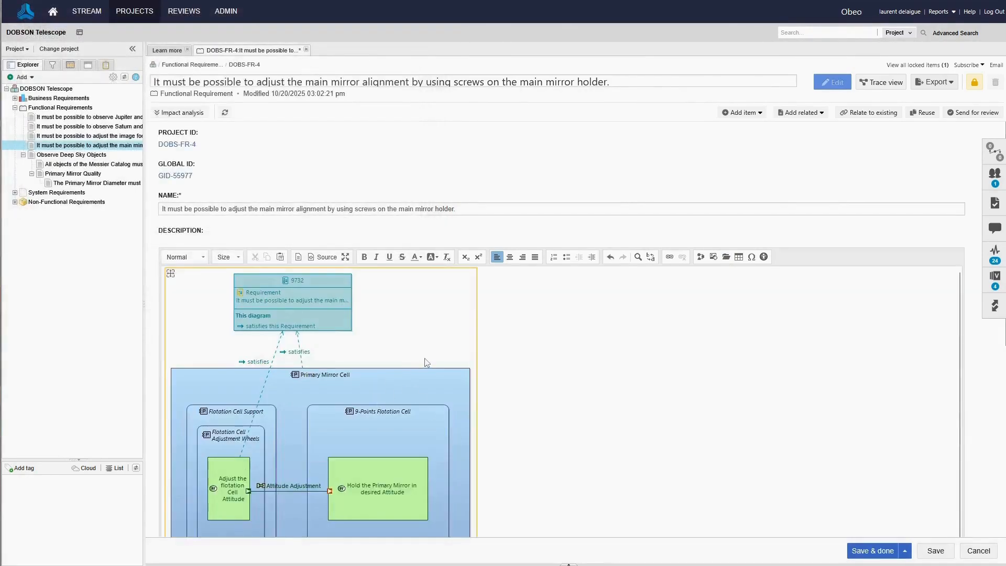
pyautogui.click(532, 375)
pyautogui.scroll(-3, 571, 368)
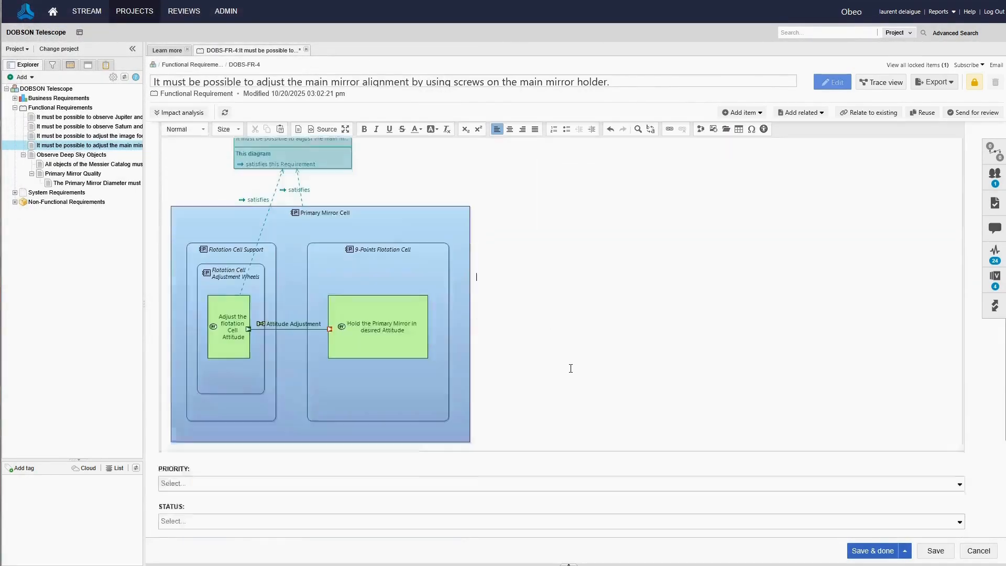
pyautogui.scroll(-1, 579, 355)
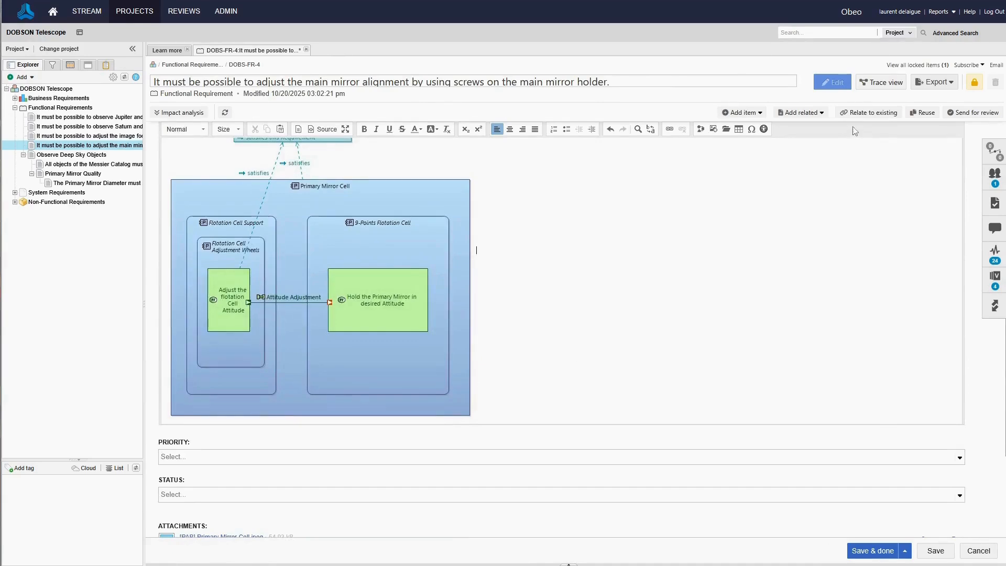
pyautogui.click(876, 552)
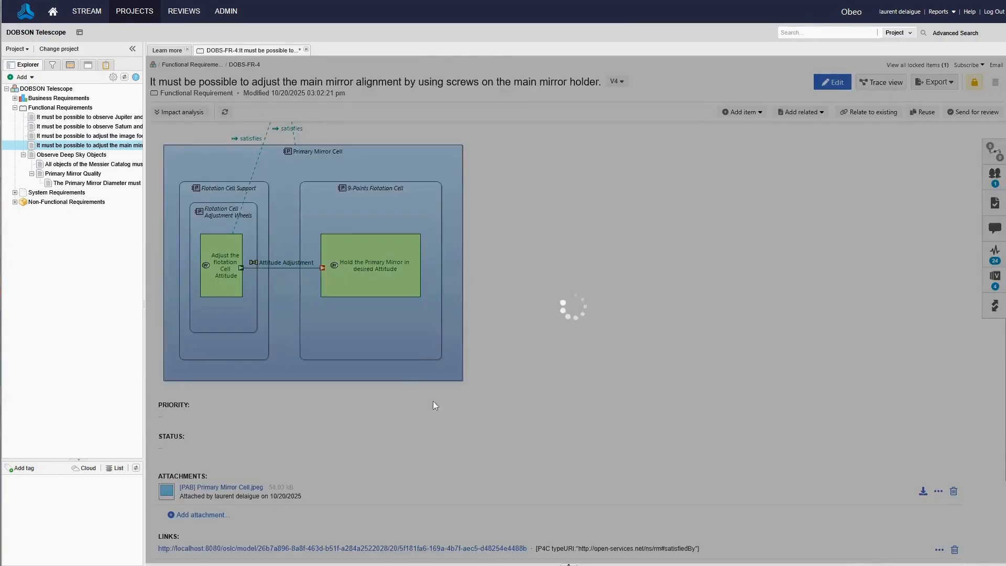
pyautogui.scroll(3, 323, 137)
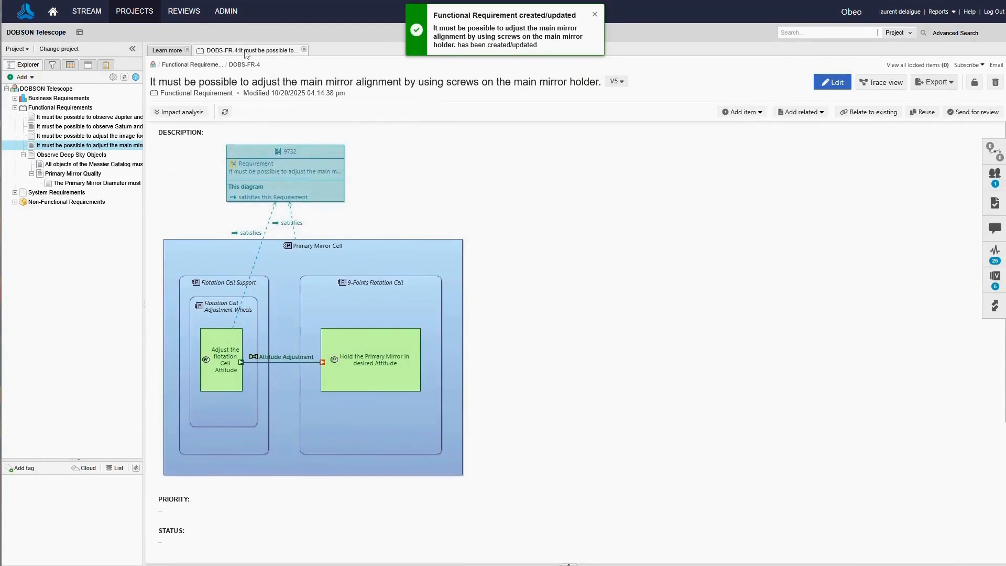
# In the web model viewer, close the enlarged [PAB] Structure diagram and open the [PAB] Primary Mirror Cell diagram
pyautogui.moveTo(432, 262)
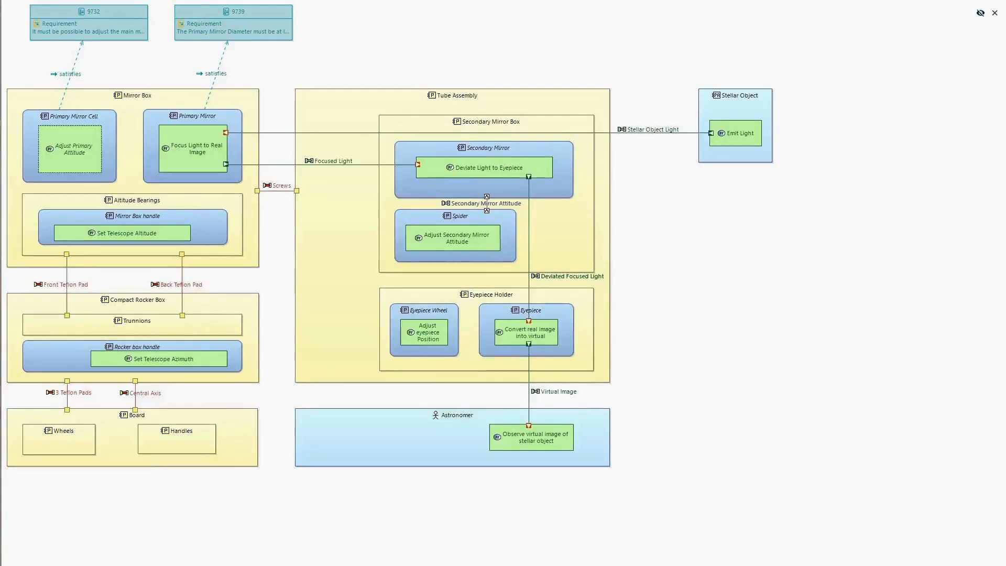
pyautogui.click(995, 13)
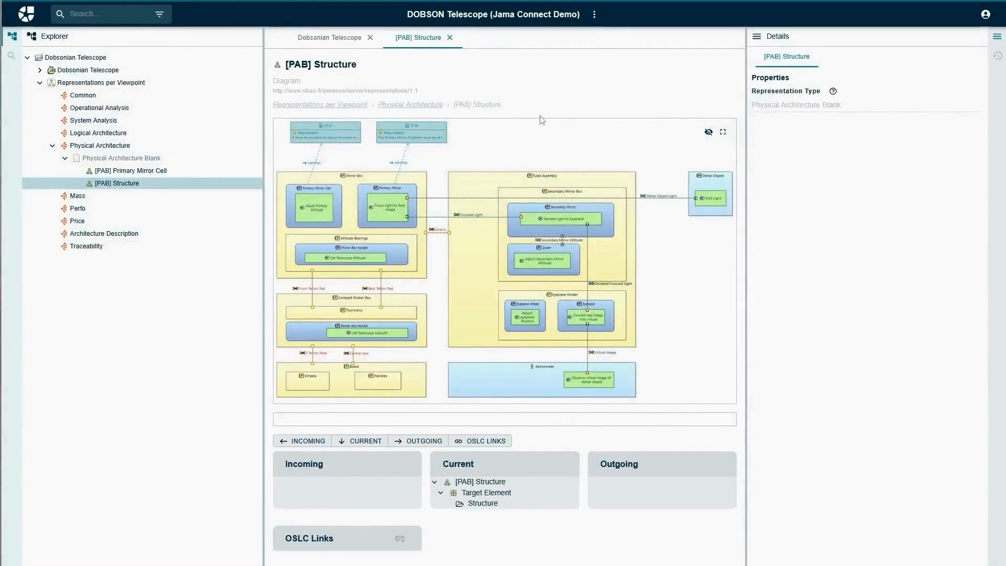
pyautogui.click(129, 172)
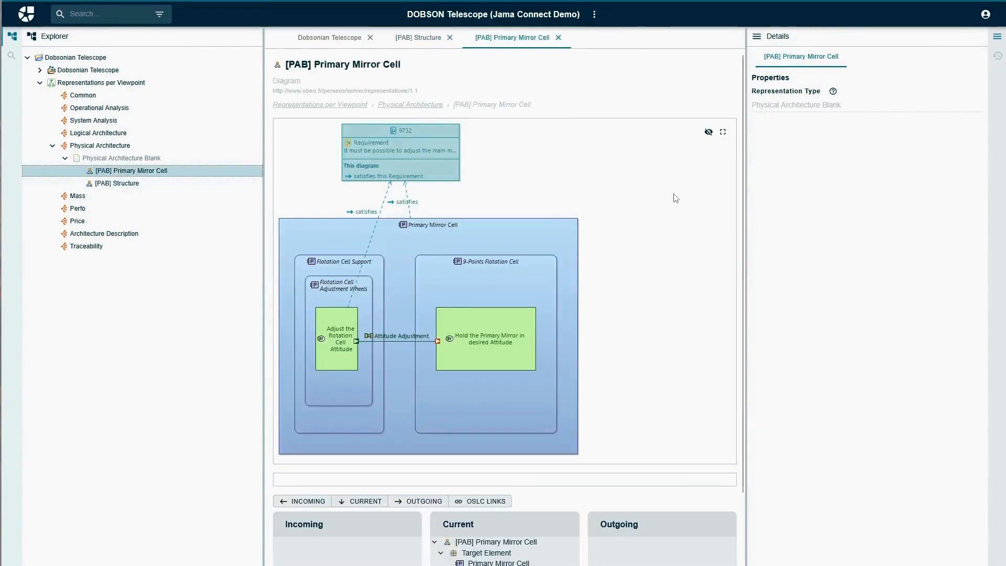
pyautogui.scroll(-2, 675, 198)
pyautogui.scroll(2, 660, 287)
# Open the Primary Mirror Cell component from its diagram and delete its satisfies link to the main mirror alignment requirement
pyautogui.click(467, 230)
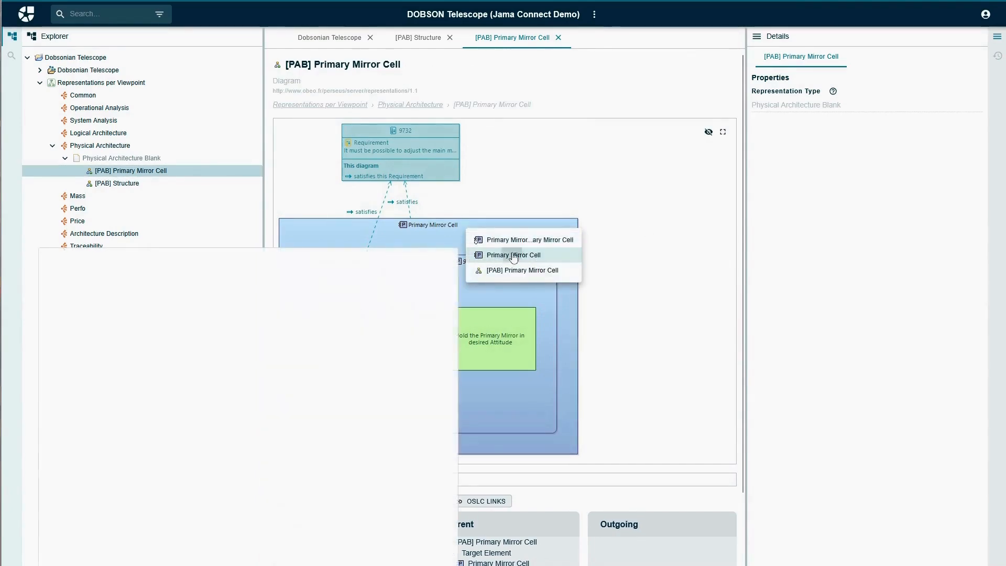
pyautogui.click(513, 255)
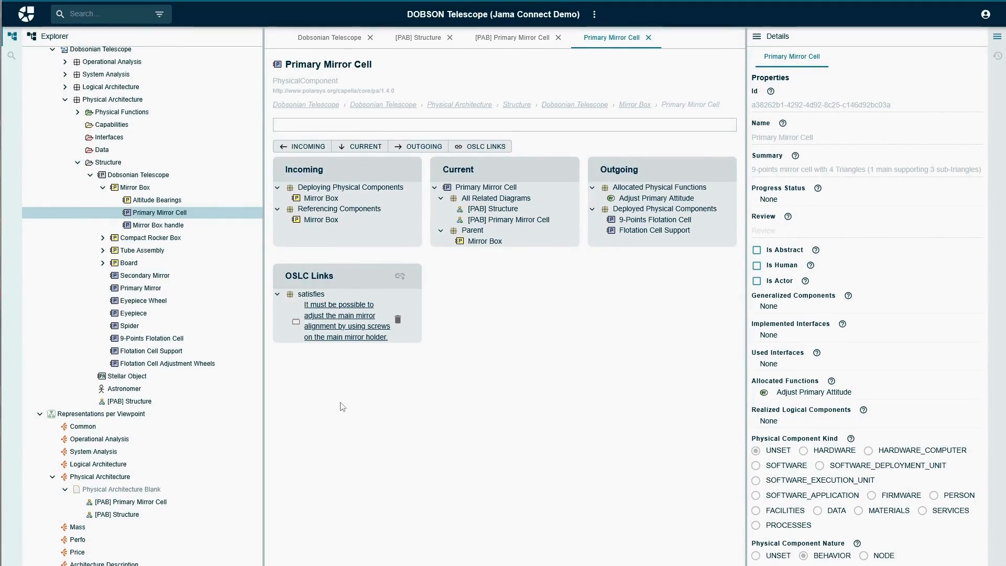
pyautogui.click(398, 321)
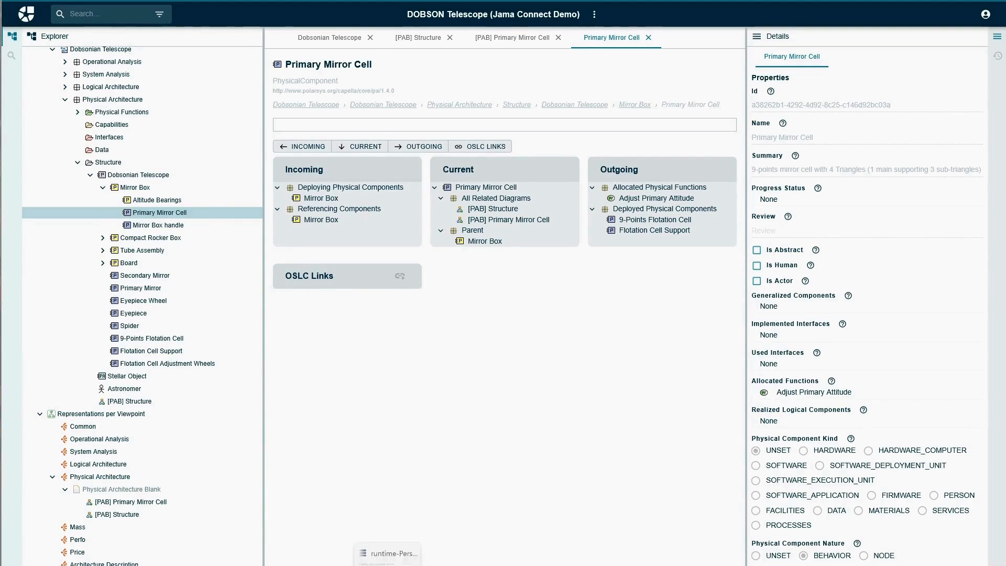
# Switch to Capella, update Dobsonian Telescope.aird from the server, and accept the deletion of the Primary Mirror Cell satisfies link
pyautogui.click(388, 554)
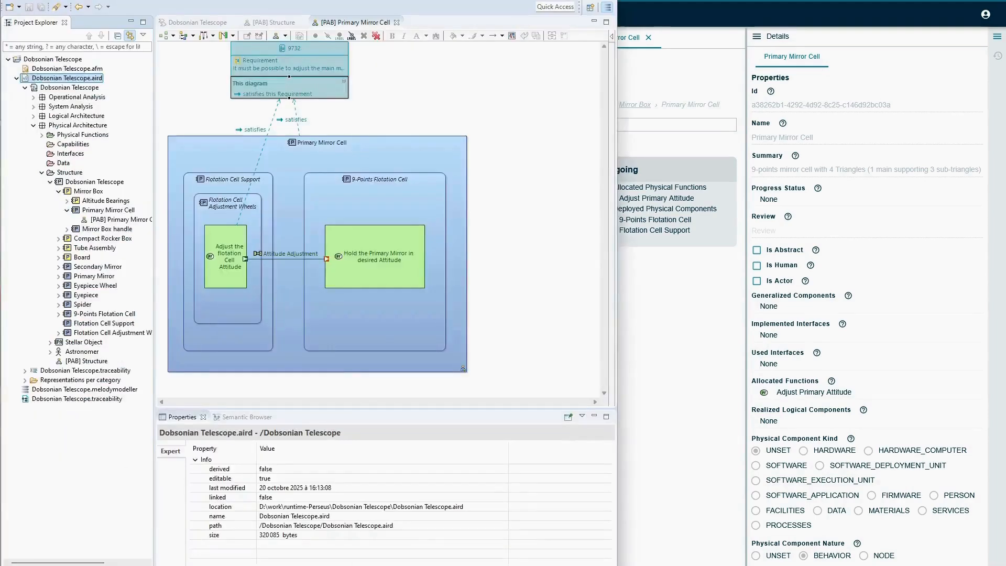
pyautogui.rightClick(40, 82)
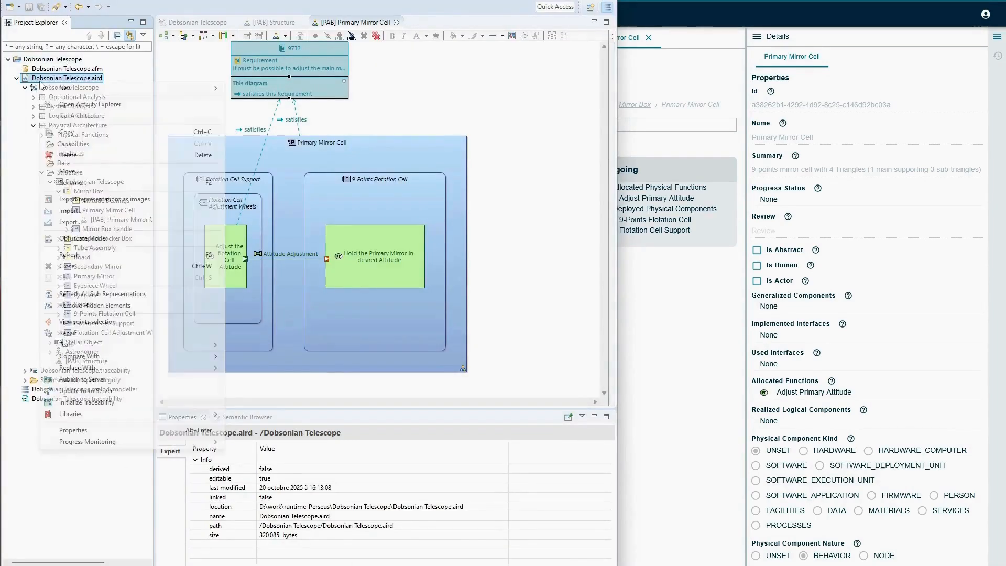
pyautogui.click(77, 391)
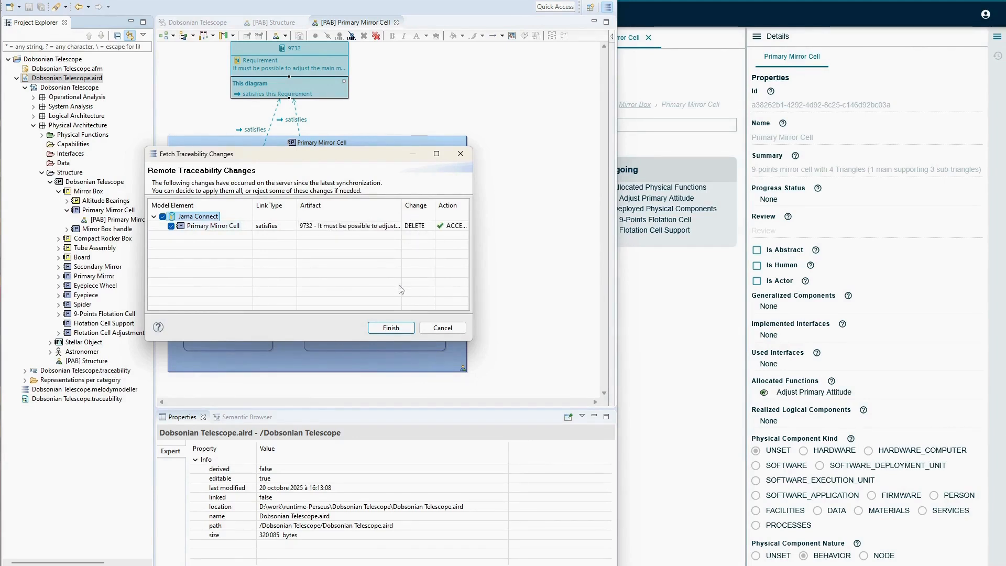
pyautogui.click(390, 332)
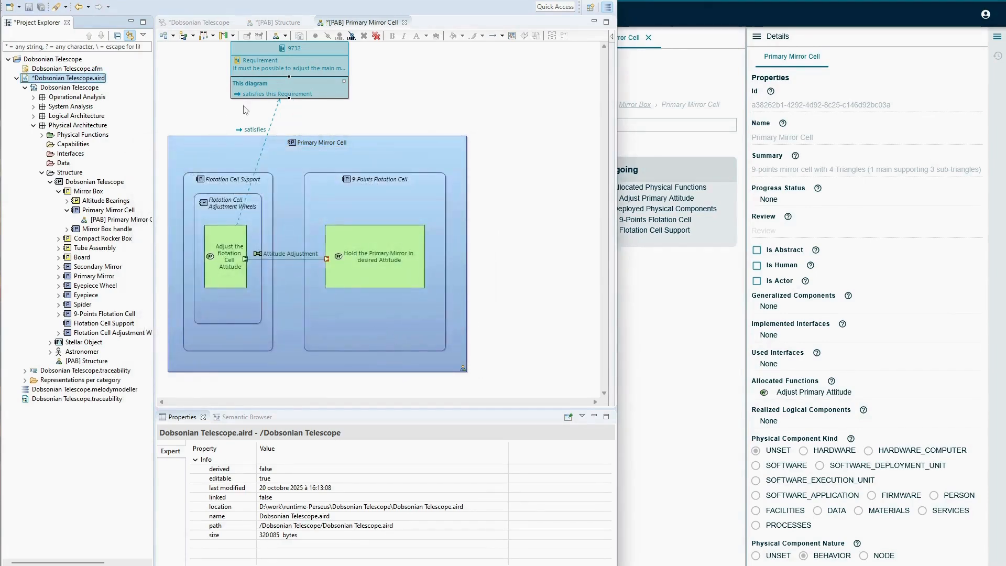
# Show requirement 9732 from the Primary Mirror Cell diagram online in Jama Connect and check its links
pyautogui.rightClick(307, 51)
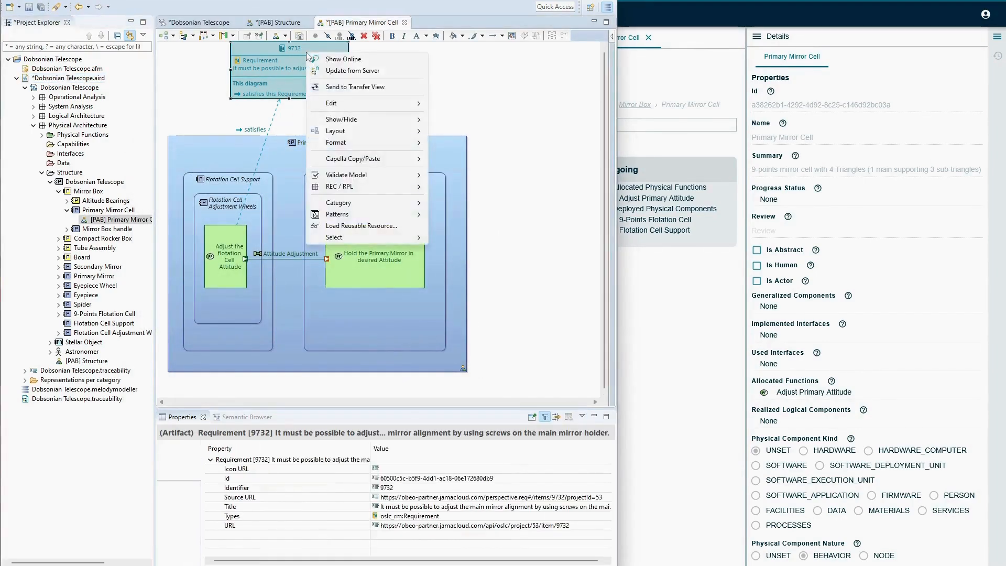
pyautogui.click(335, 59)
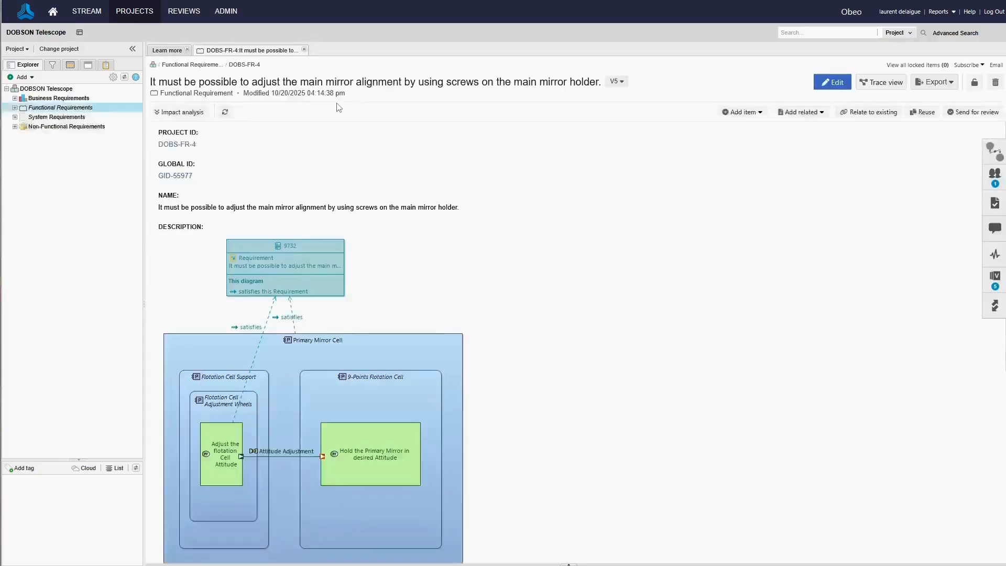
pyautogui.scroll(-5, 537, 304)
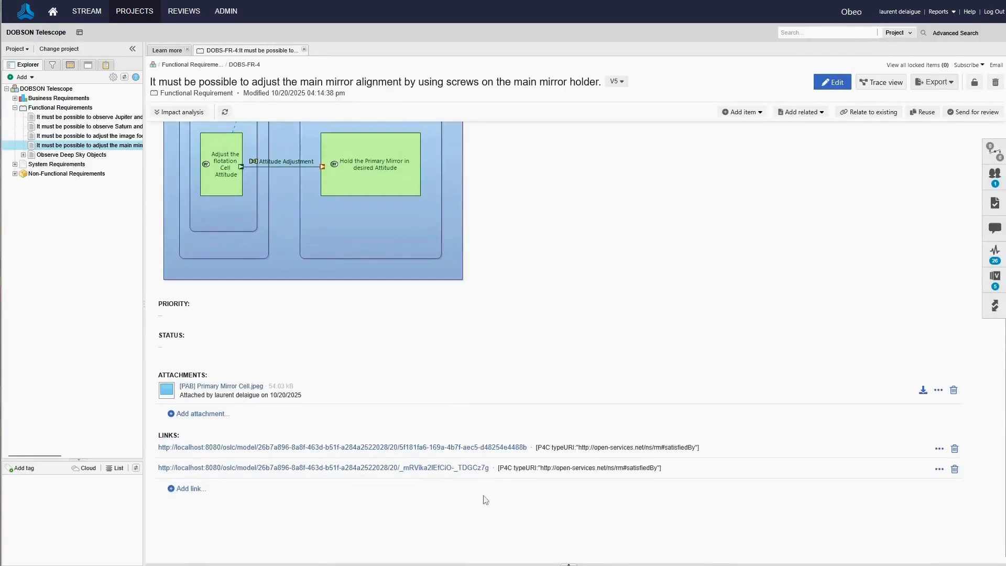